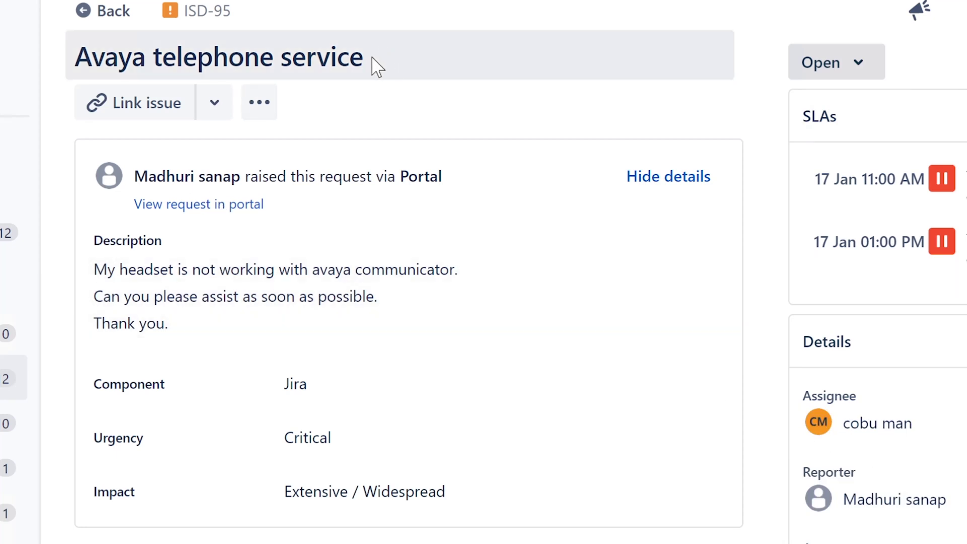
Step: Review the ISD-95 title 'Avaya telephone service' and the customer's headset description
drag(375, 66, 76, 59)
click(302, 276)
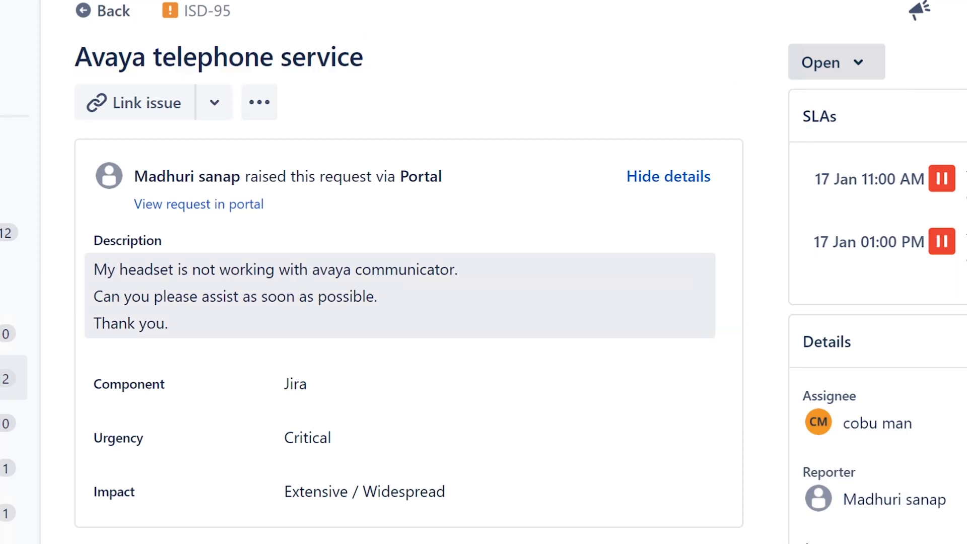
mouse_move(94, 269)
mouse_down()
mouse_move(411, 287)
mouse_move(404, 319)
mouse_up()
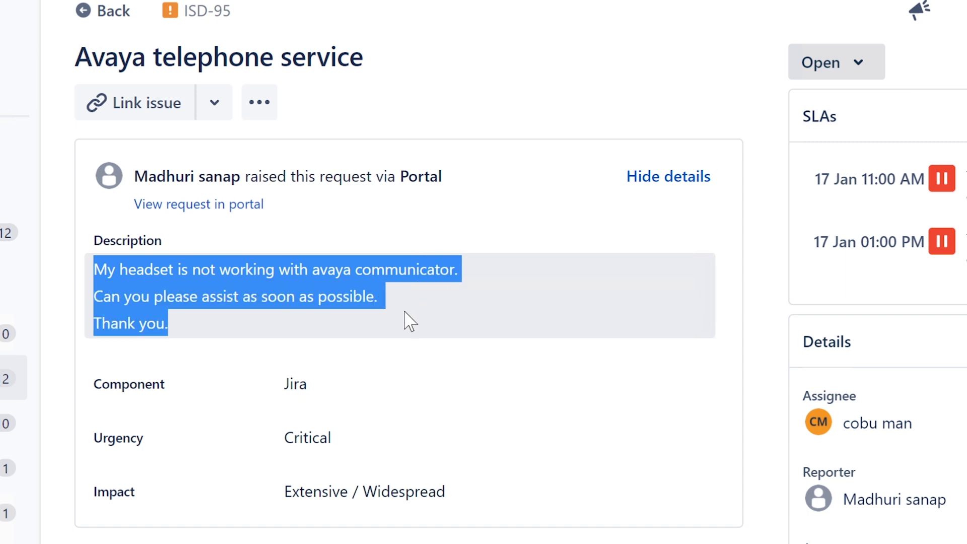
click(401, 296)
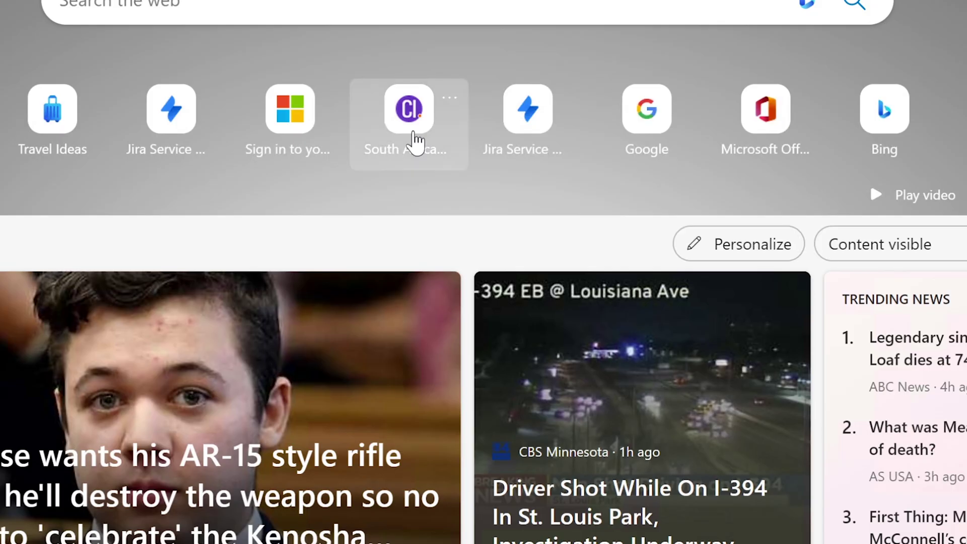
Step: Search Google for Avaya softphone and show the image results
text(avaya)
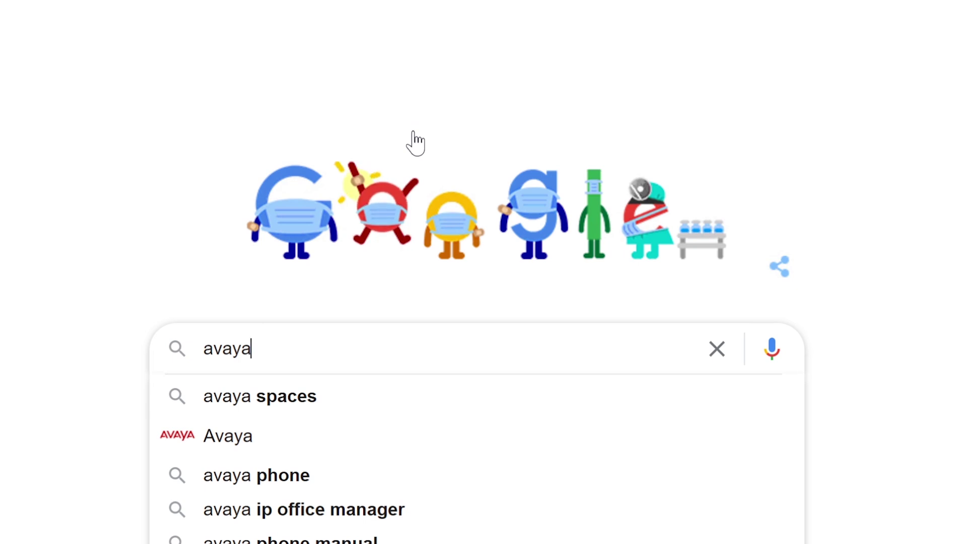
text(x)
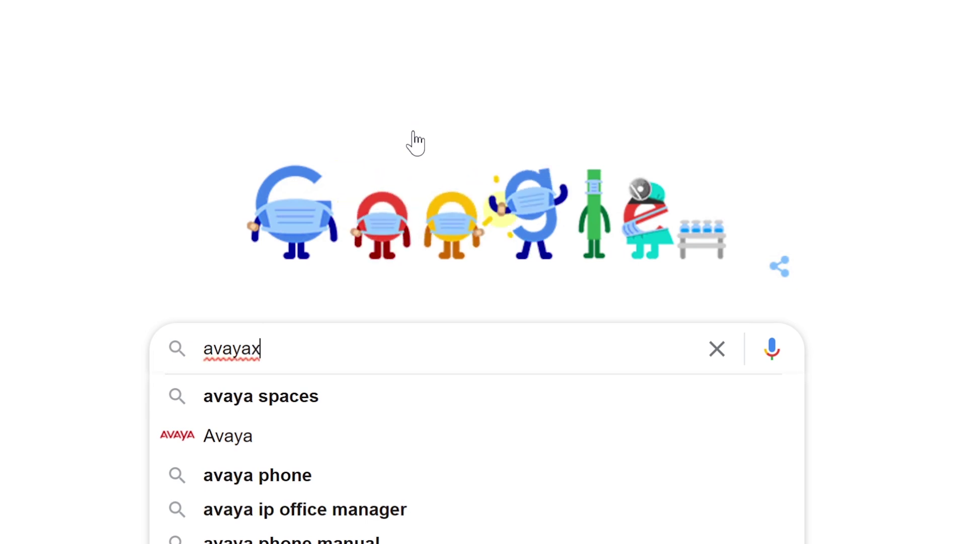
key(BackSpace)
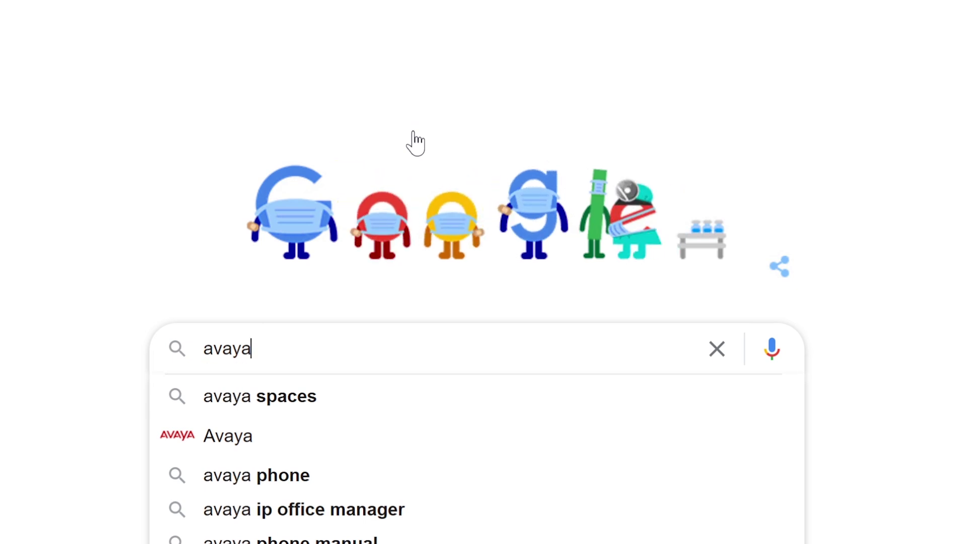
text(soft)
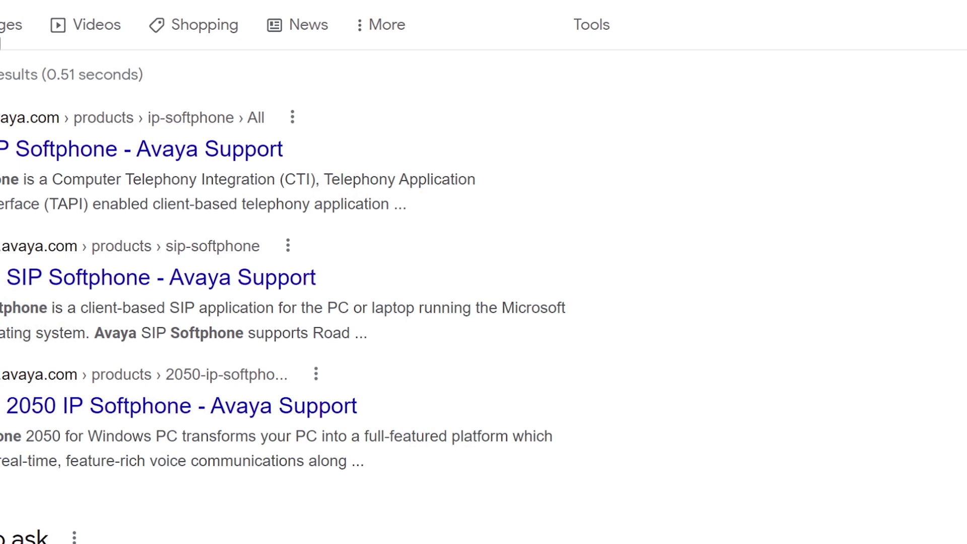
click(10, 24)
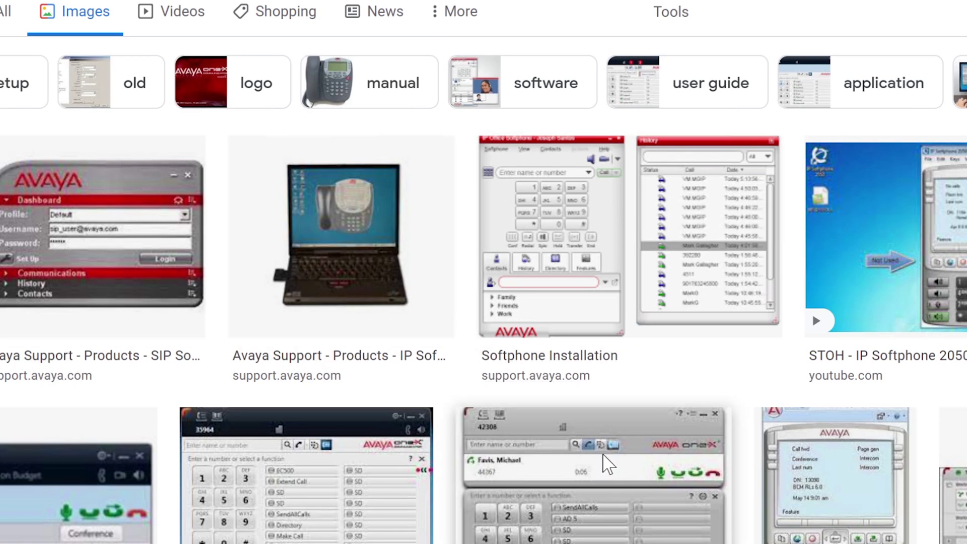
Step: Preview the Avaya one-X softphone image from the Setup and Log In PDF
click(605, 466)
scroll(833, 182, up, 3)
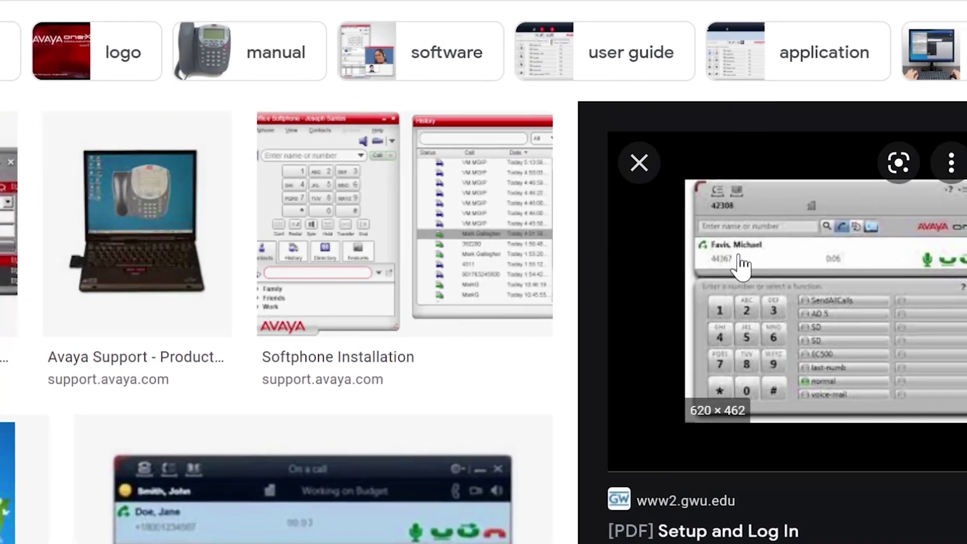
scroll(780, 334, down, 3)
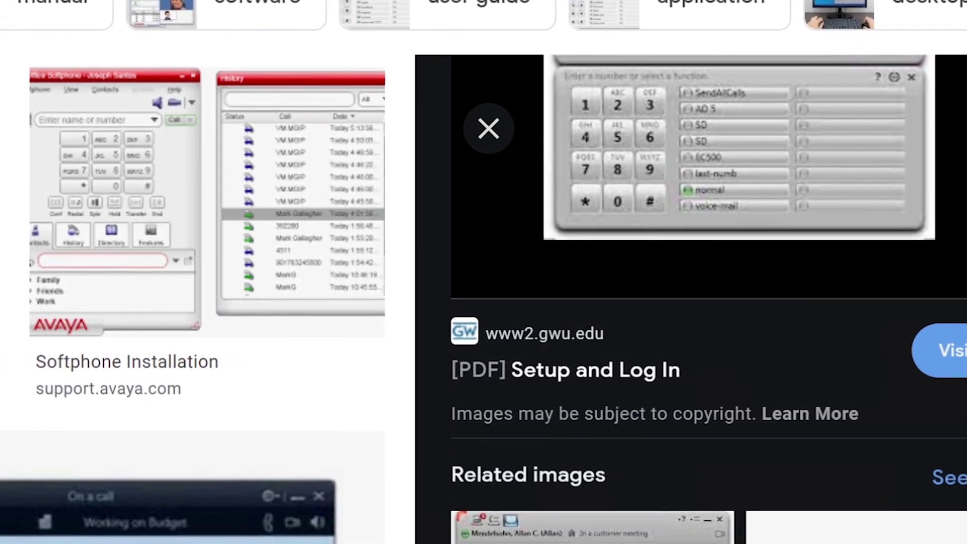
scroll(785, 282, up, 3)
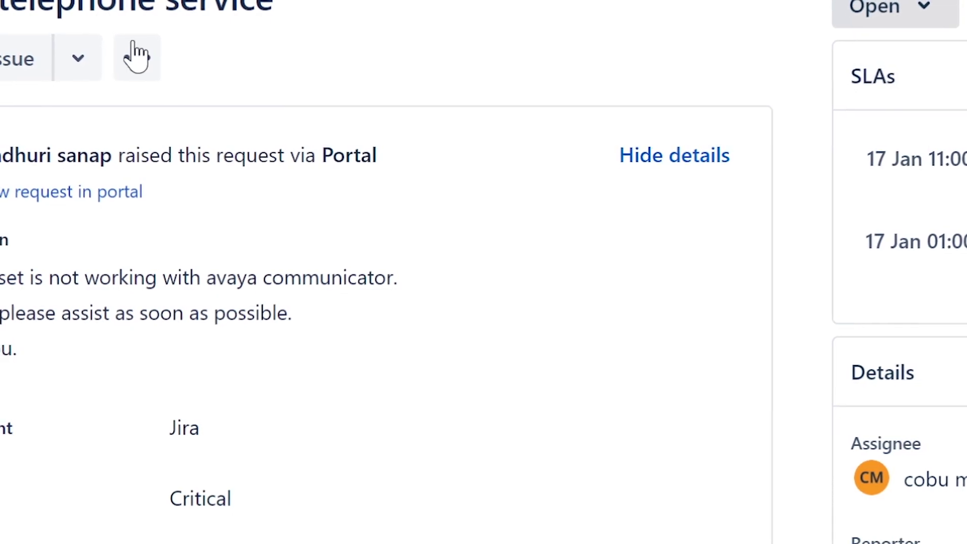
Step: Select the first line of the customer's headset complaint in the ISD-95 description
mouse_move(2, 282)
mouse_down()
mouse_move(276, 281)
mouse_move(518, 309)
mouse_up()
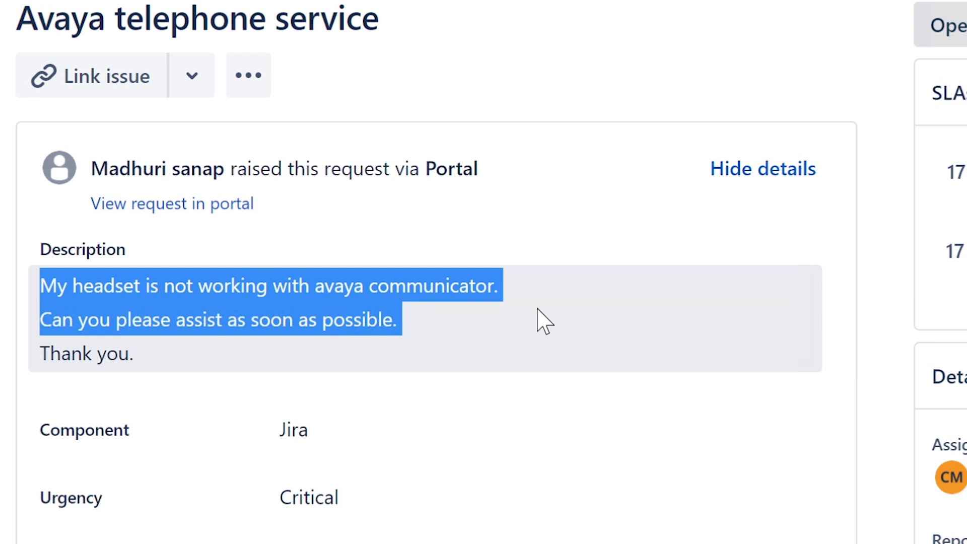
drag(537, 309, 546, 306)
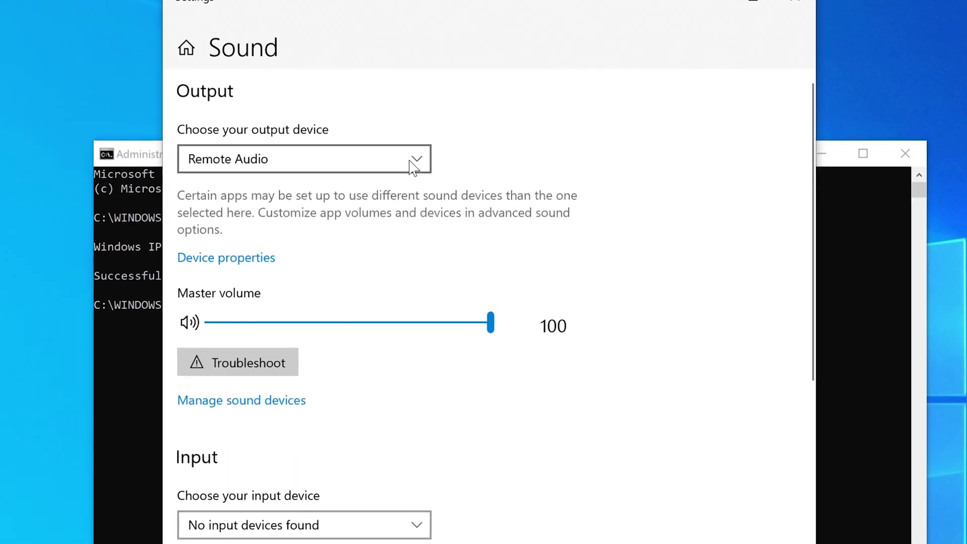
Step: Select Remote Audio as the output device, confirm it's the only option, and close Sound settings
click(411, 165)
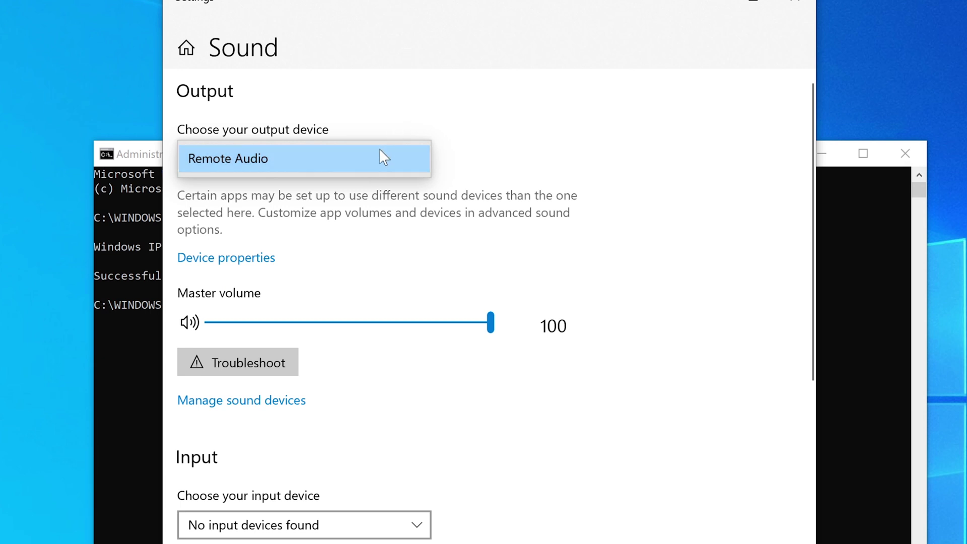
click(356, 169)
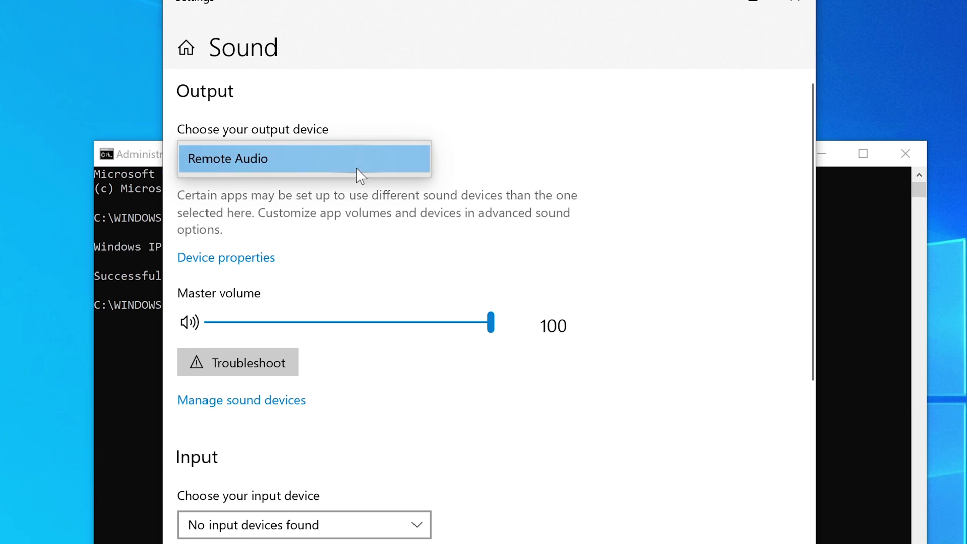
click(440, 106)
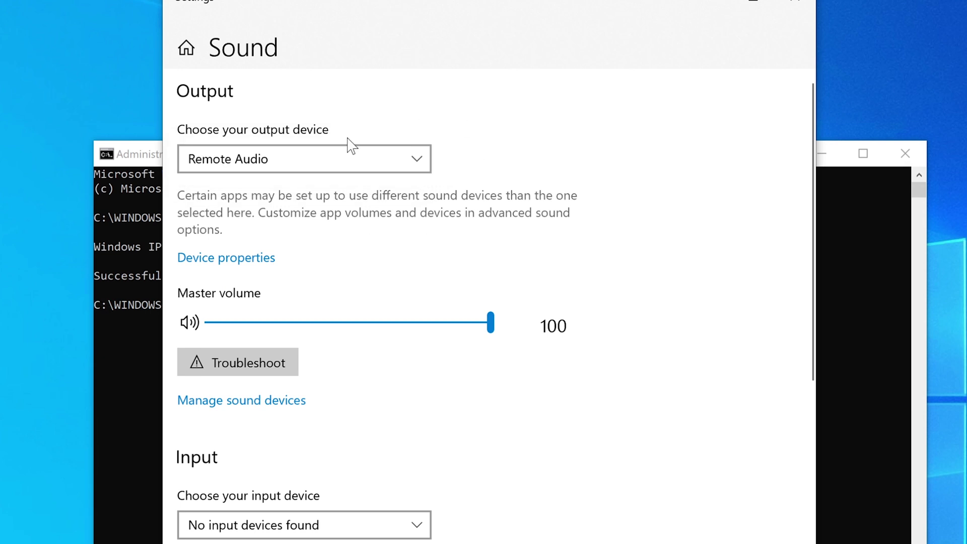
click(419, 161)
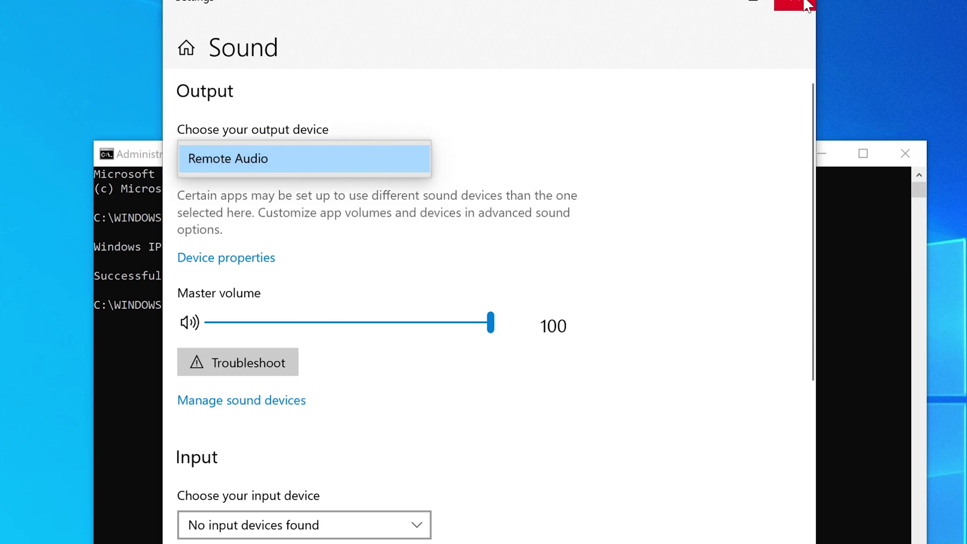
click(805, 4)
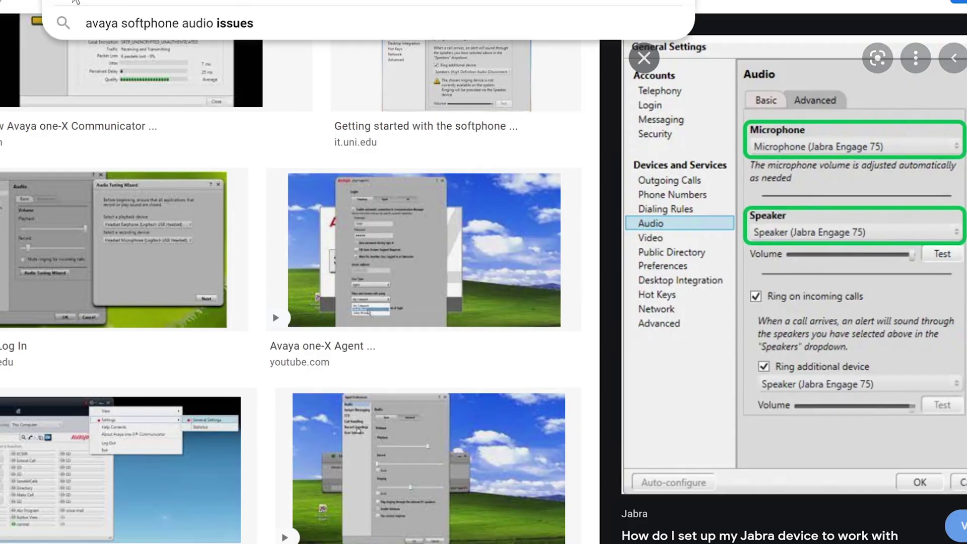
Step: Run an image search for 'headset audio jack' via the search suggestion
text(headset w)
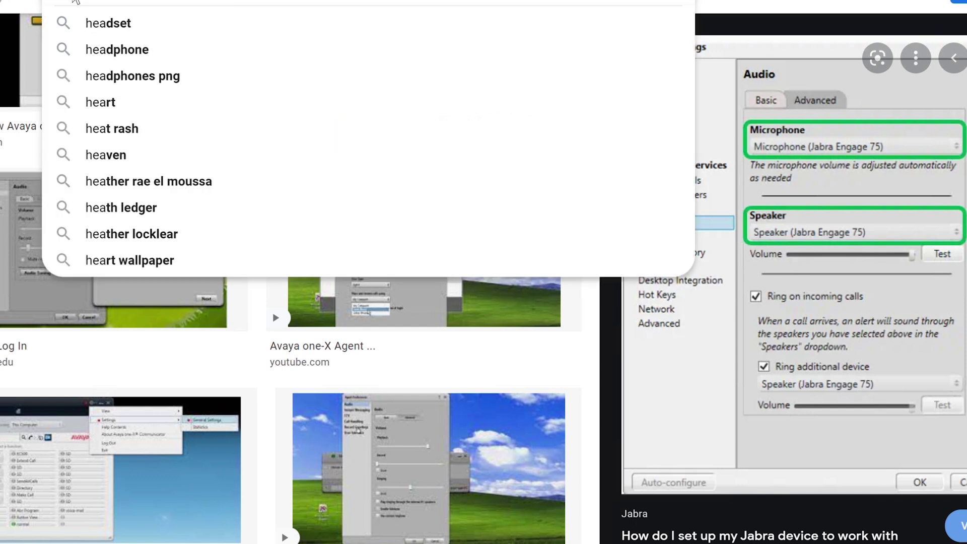
text(it)
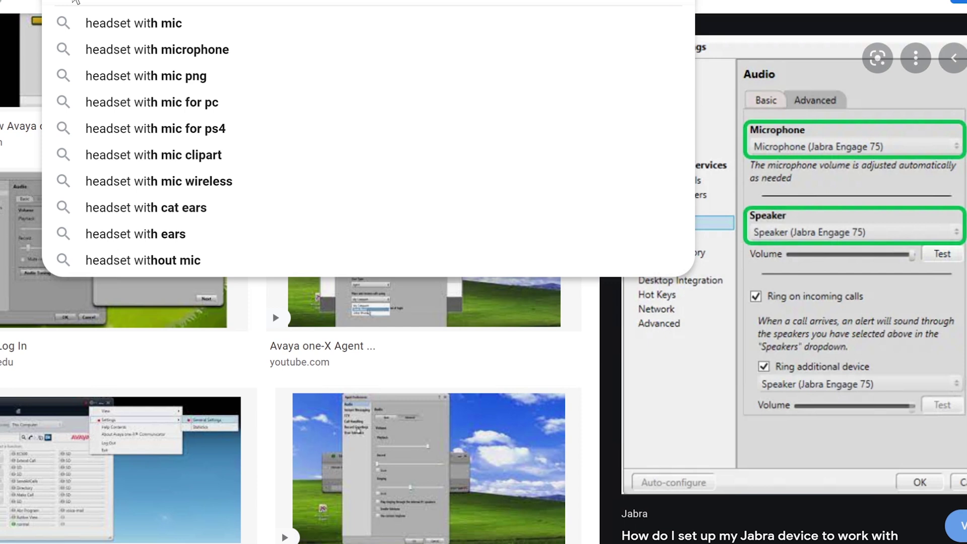
key(BackSpace)
key(BackSpace)
key(BackSpace)
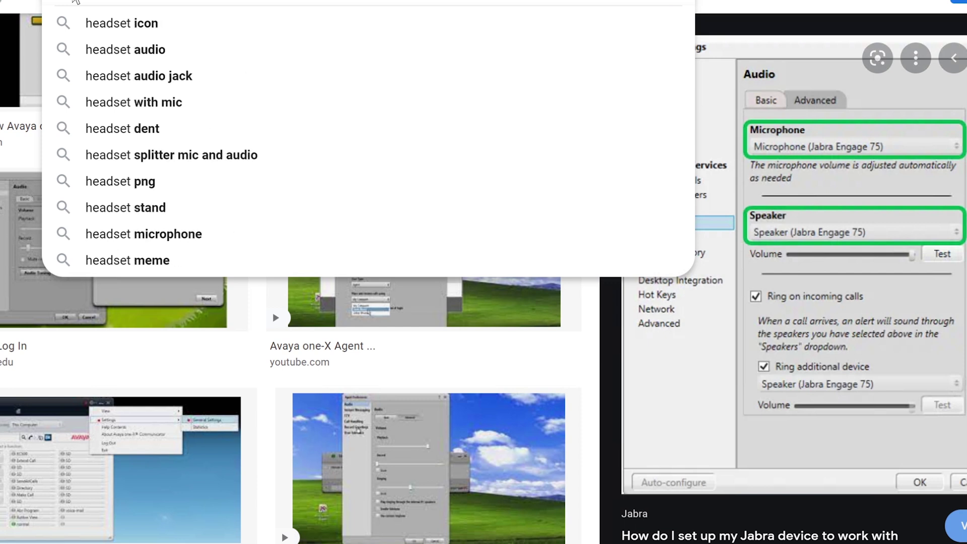
key(Down)
key(Down)
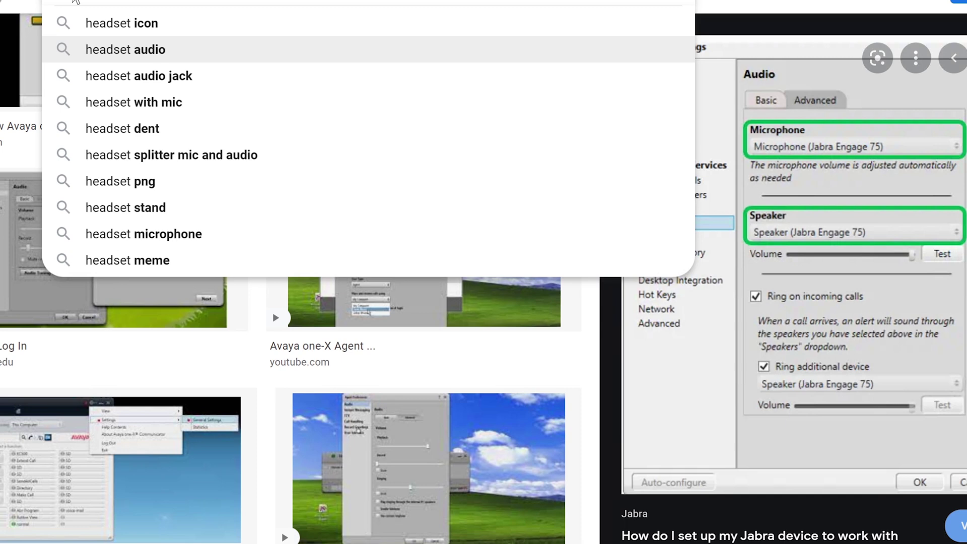
key(Down)
key(Return)
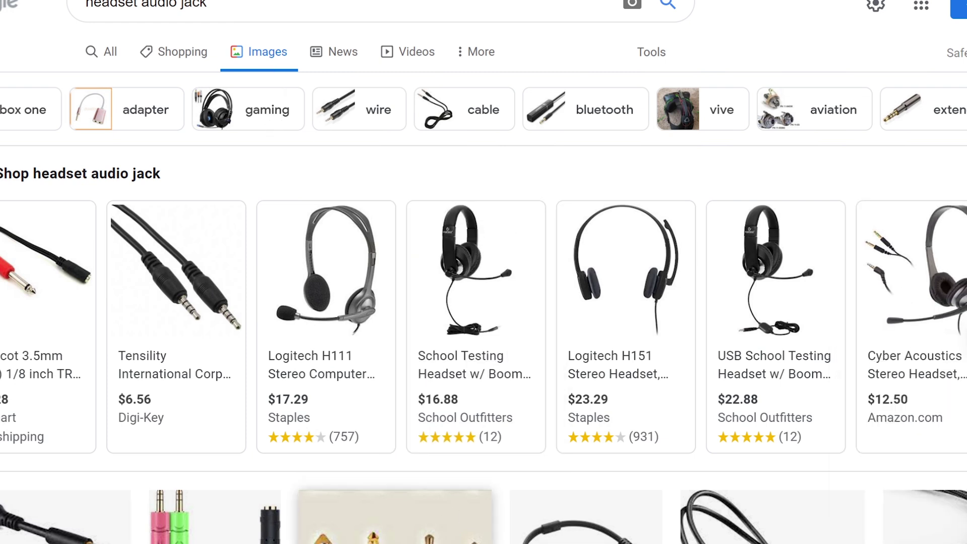
Step: Preview Walmart's '2.5mm Audio Cable (15FT) - Male to Male' image from the results
scroll(483, 302, down, 3)
scroll(484, 302, down, 3)
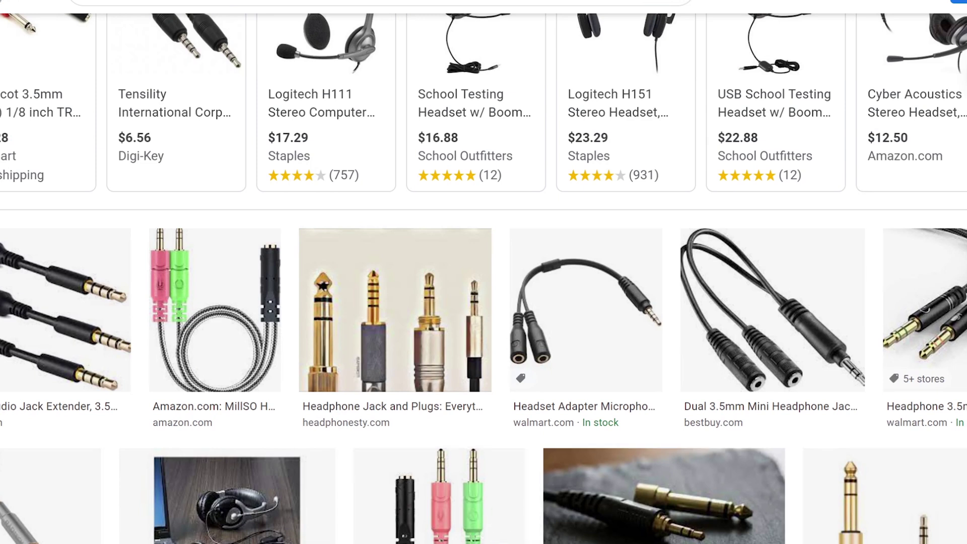
click(846, 244)
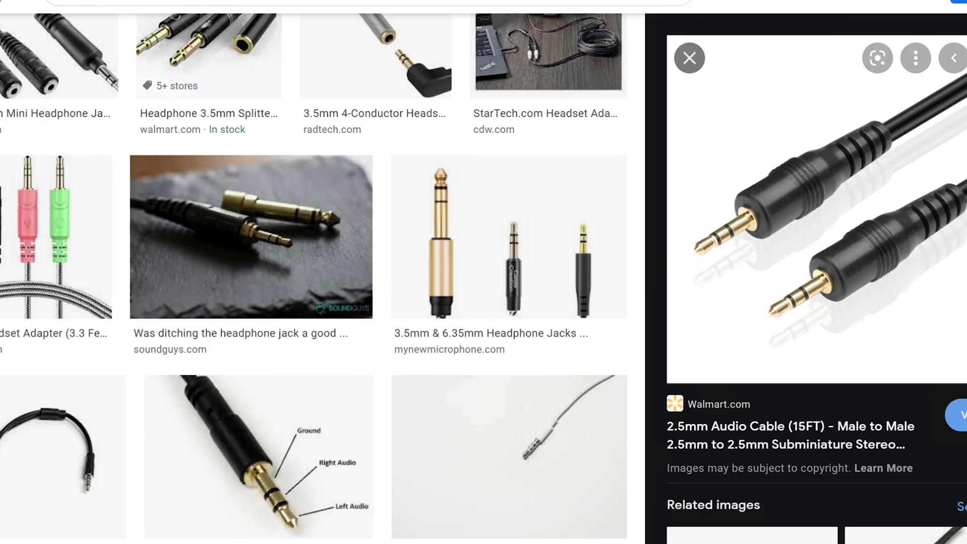
Step: Search Google Images for 'realtek headset pop up'
text(realte)
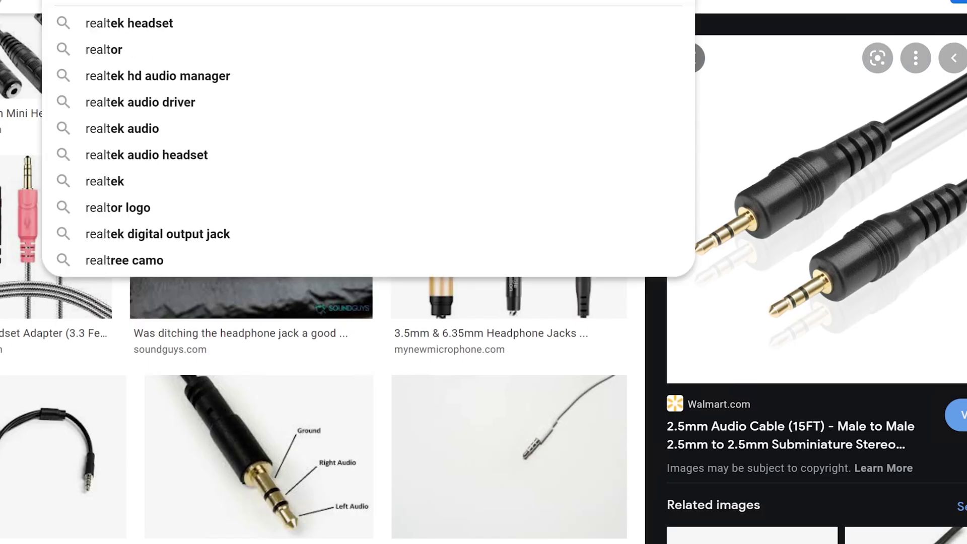
text(k)
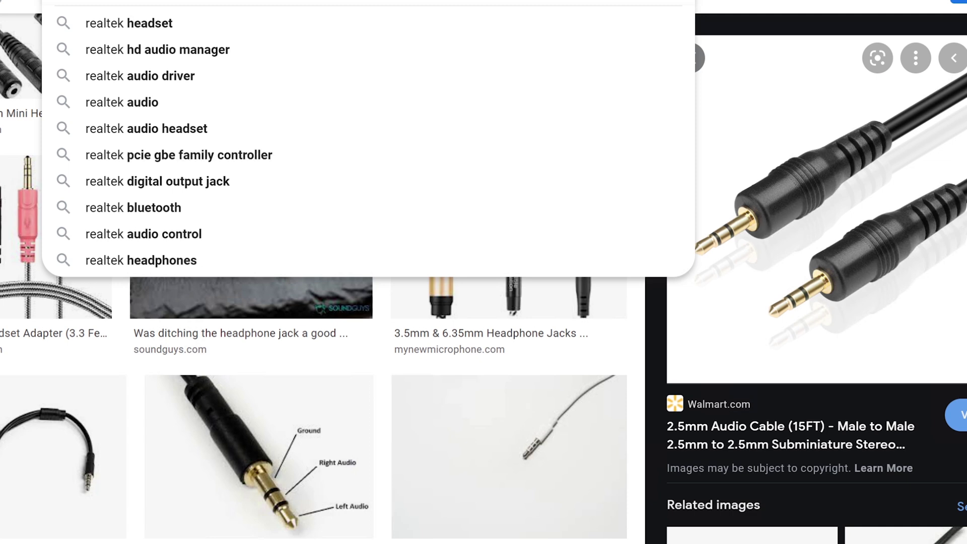
text( headset)
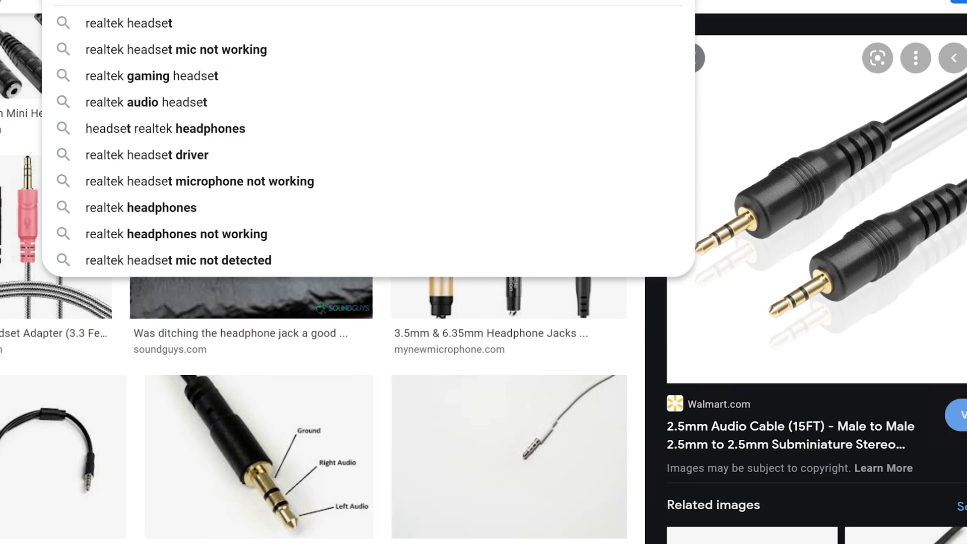
key(Return)
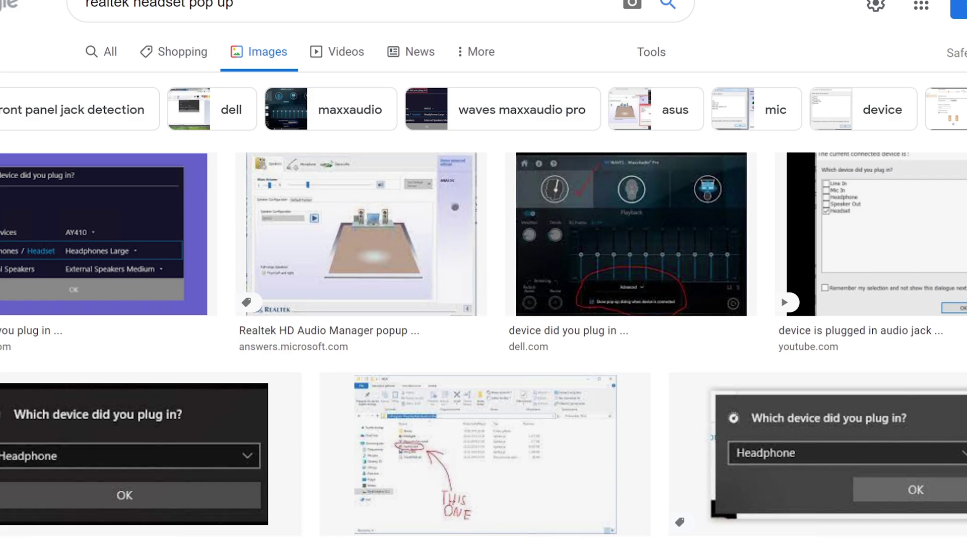
Step: Preview the Reddit Realtek Audio Console 'Which device did you plug in?' image and browse its results
click(169, 447)
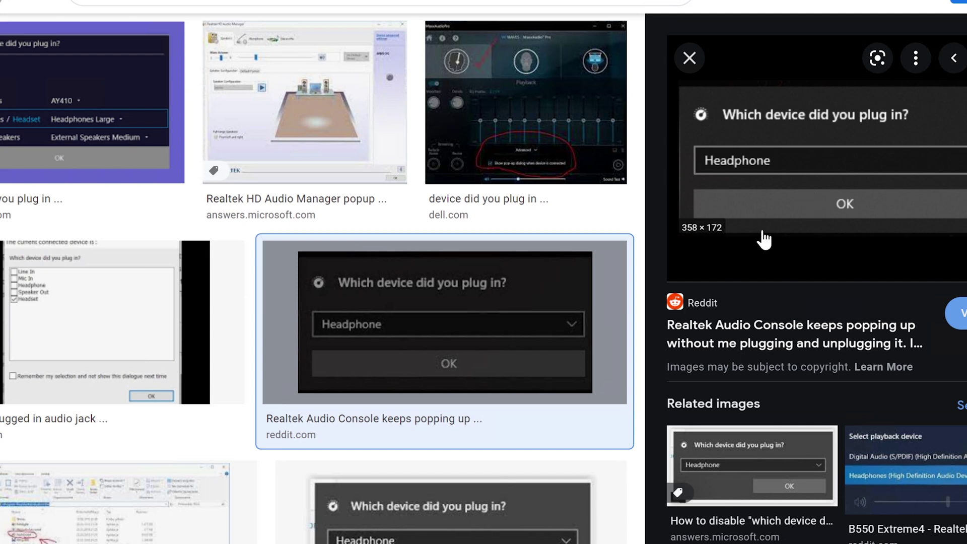
key(Right)
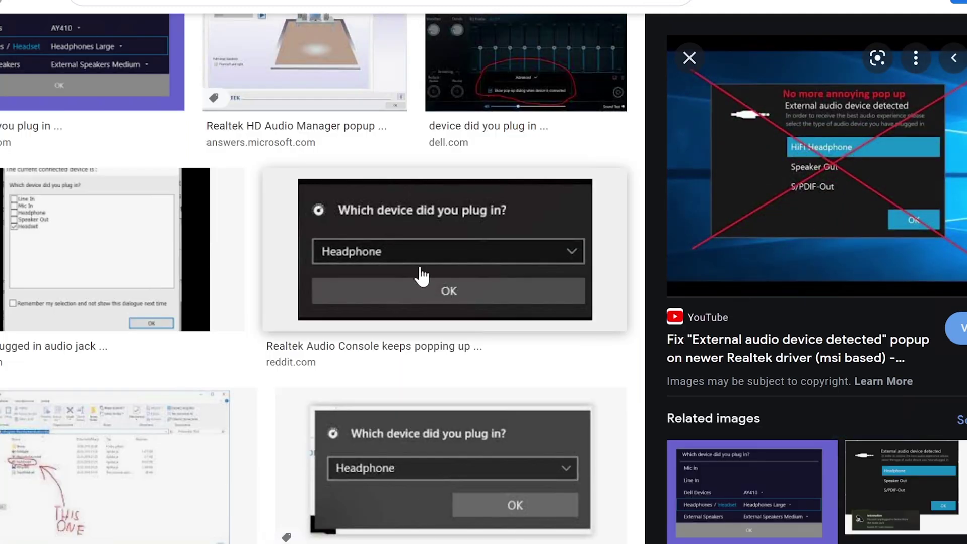
click(423, 245)
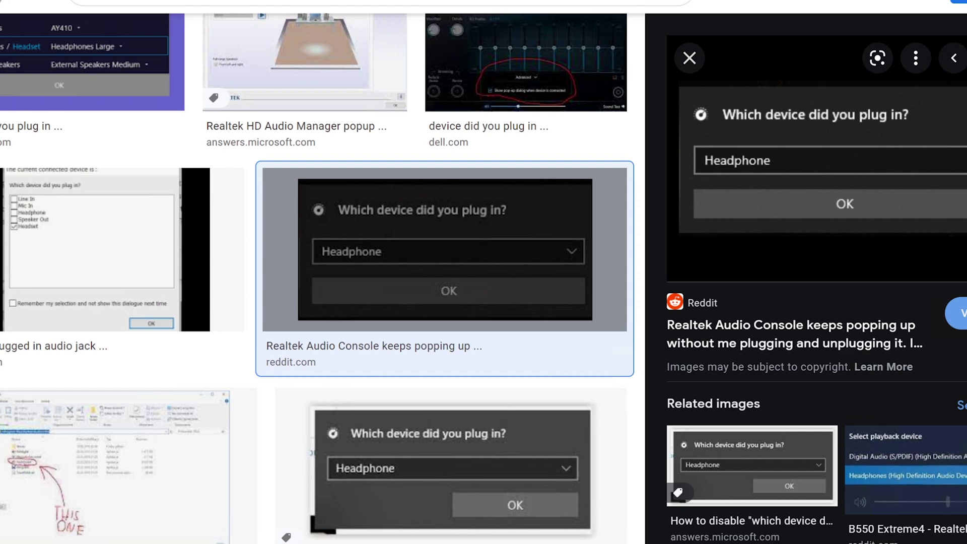
scroll(484, 496, down, 5)
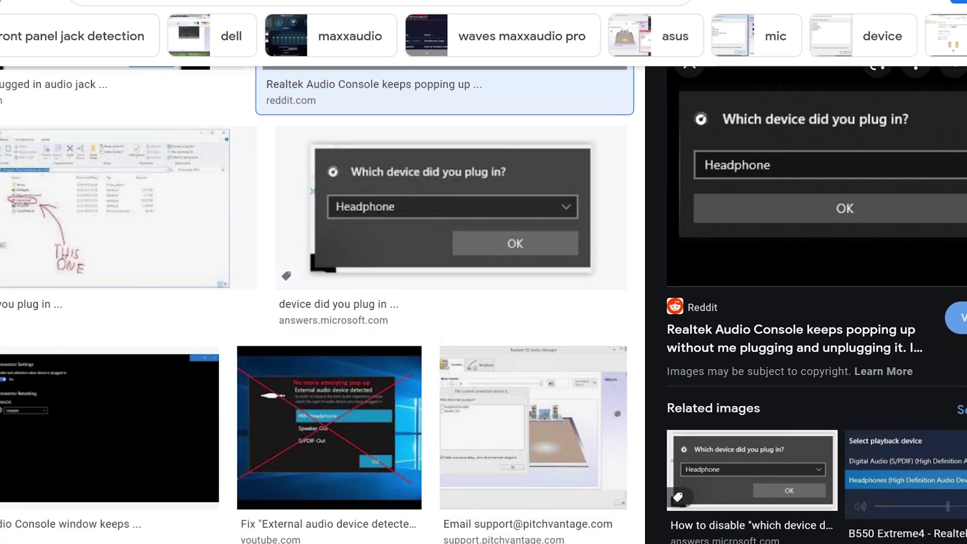
scroll(816, 302, down, 3)
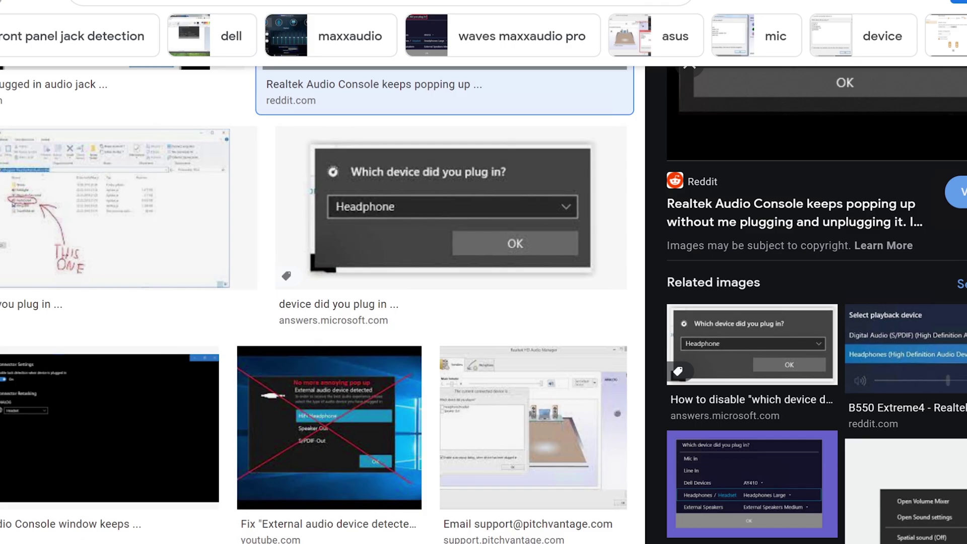
scroll(312, 302, down, 7)
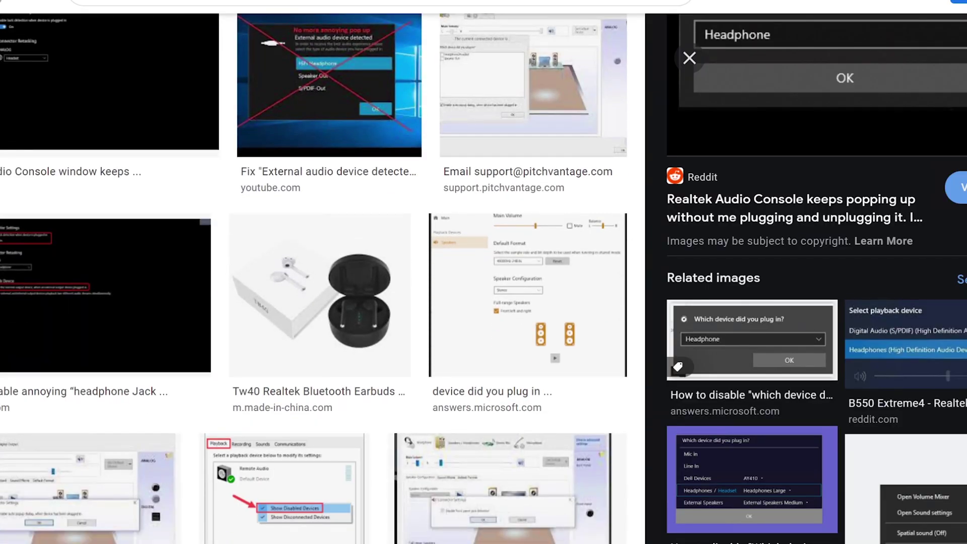
scroll(312, 302, down, 3)
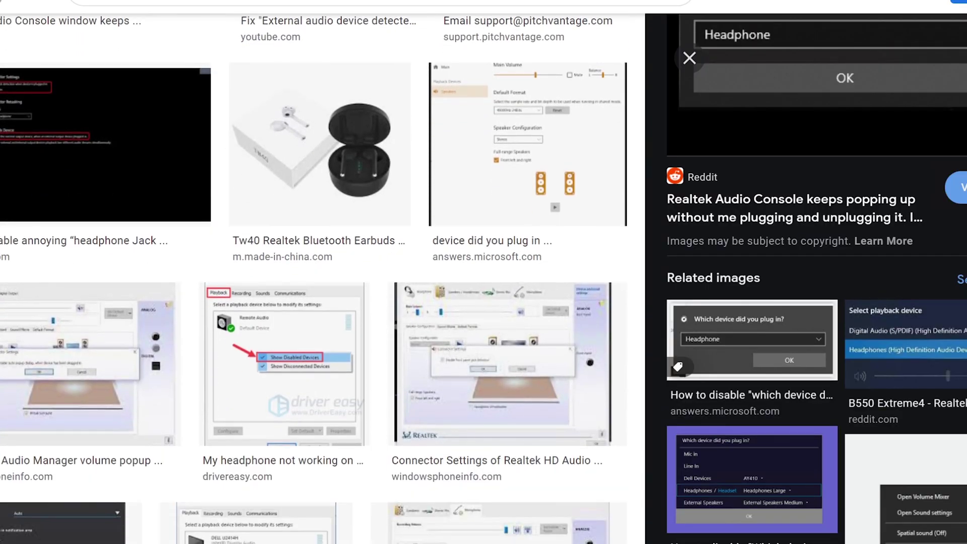
scroll(457, 71, up, 5)
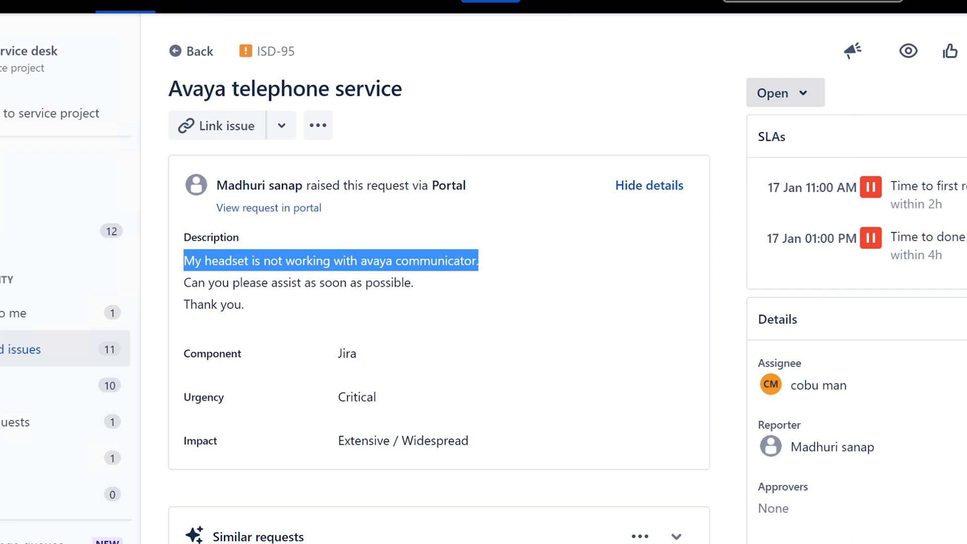
key(alt+Tab)
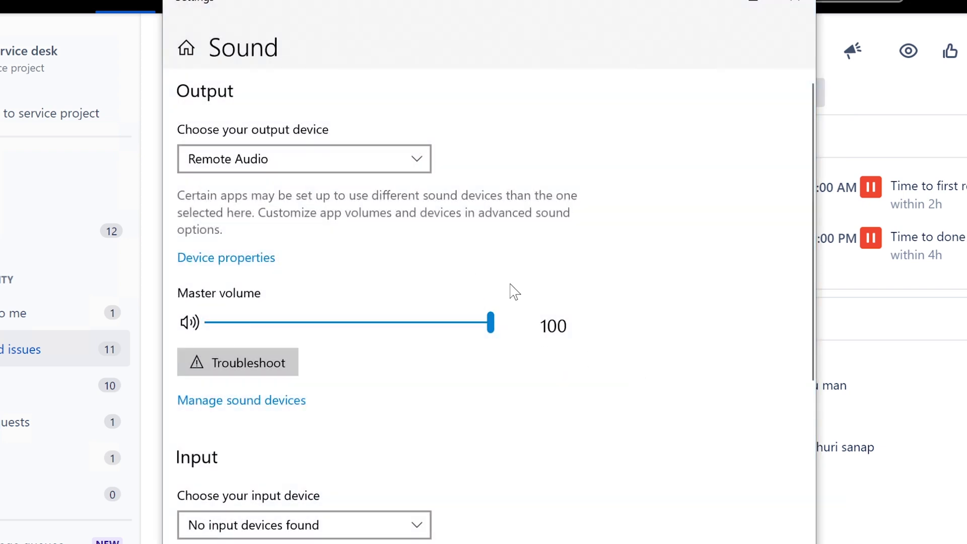
Step: Open the Sound Control Panel from Related Settings and centre its dialog on screen
scroll(554, 517, down, 2)
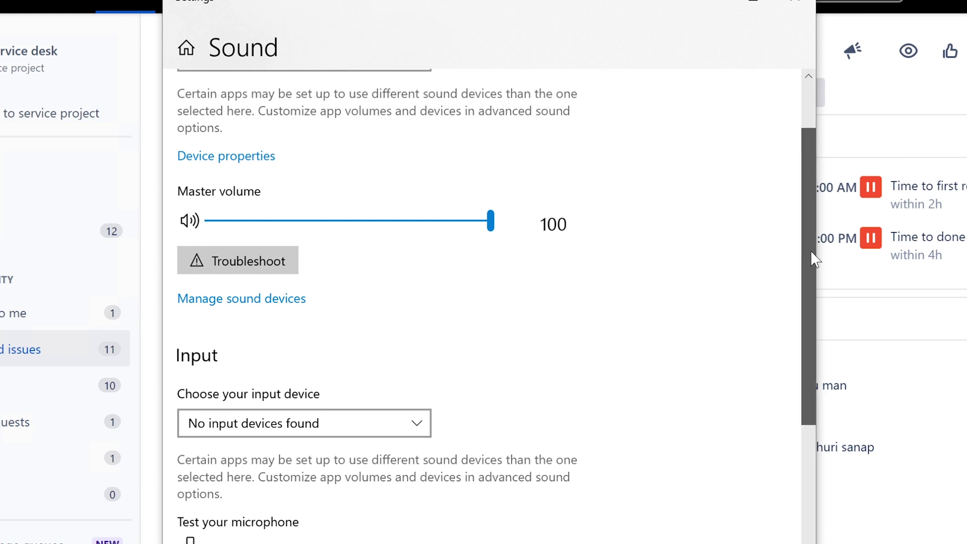
drag(814, 259, 794, 445)
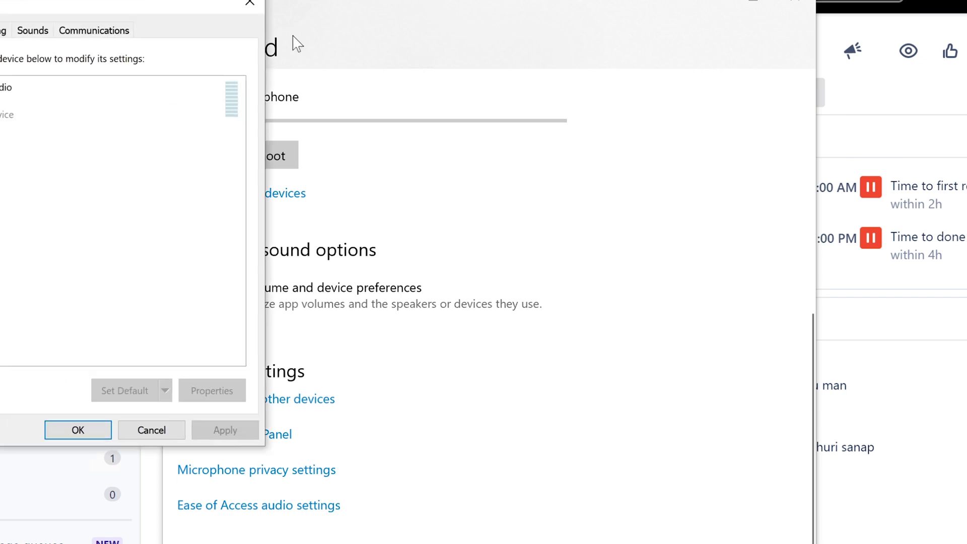
drag(295, 43, 496, 91)
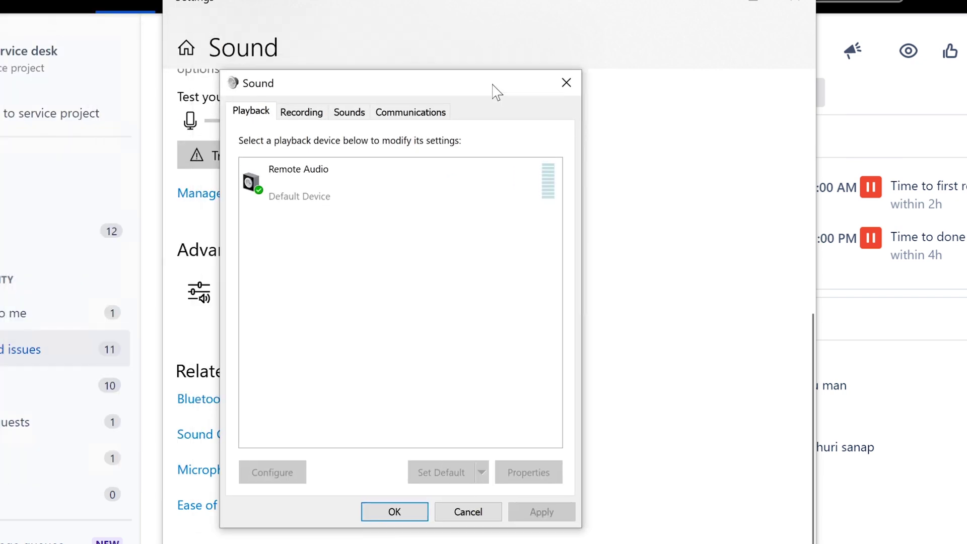
Step: Review the Recording and Playback device lists and the show-disabled/disconnected options, then cancel unchanged
click(301, 115)
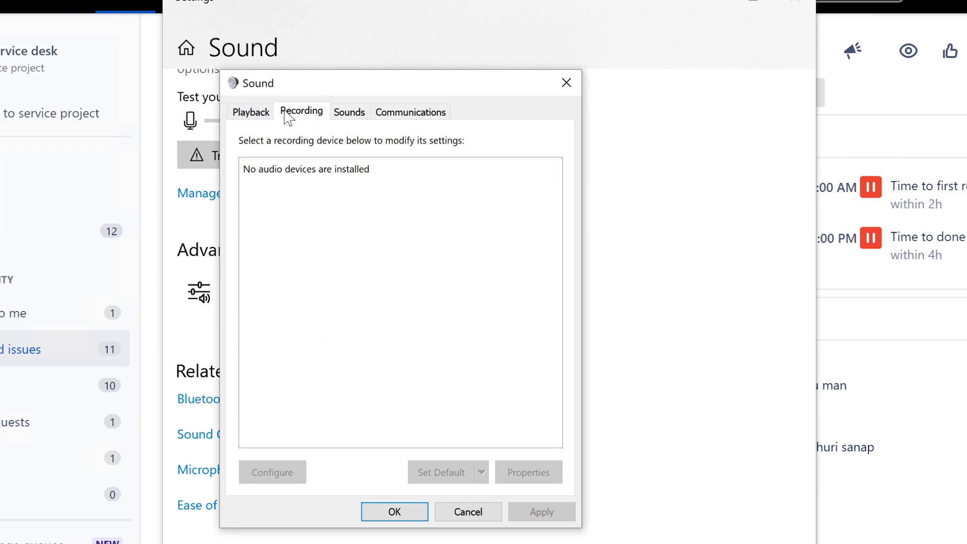
click(254, 115)
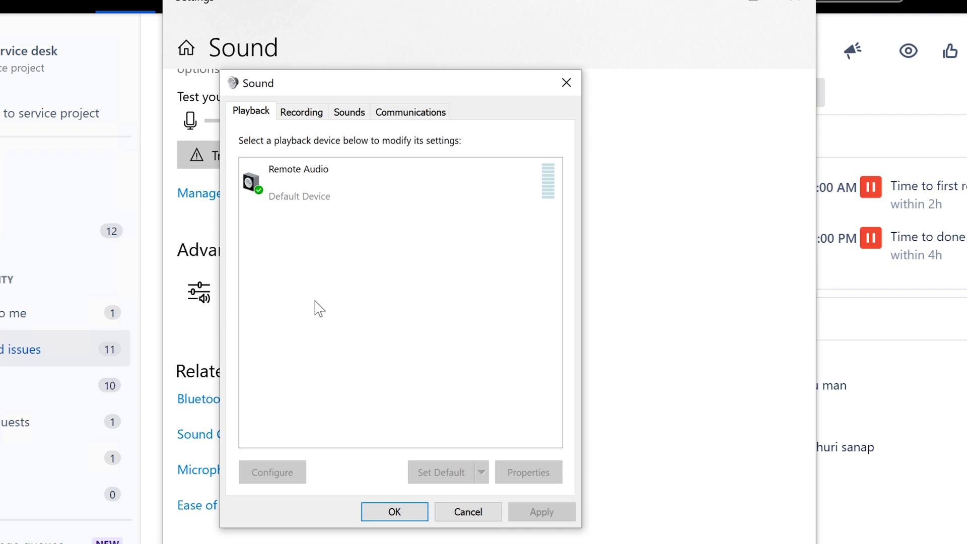
right_click(316, 268)
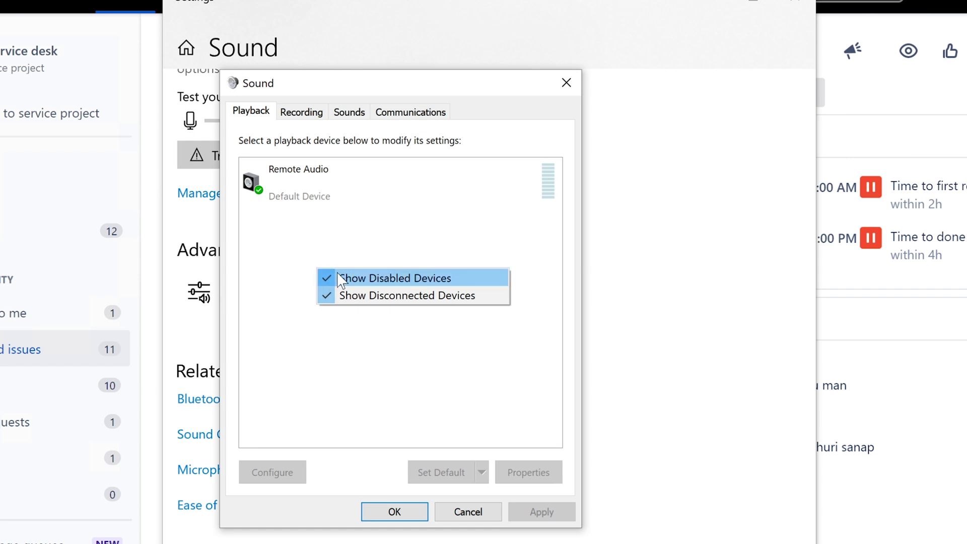
click(358, 350)
Step: Close the Sound dialog and Settings window, returning to ISD-95's Activity reply box
click(472, 520)
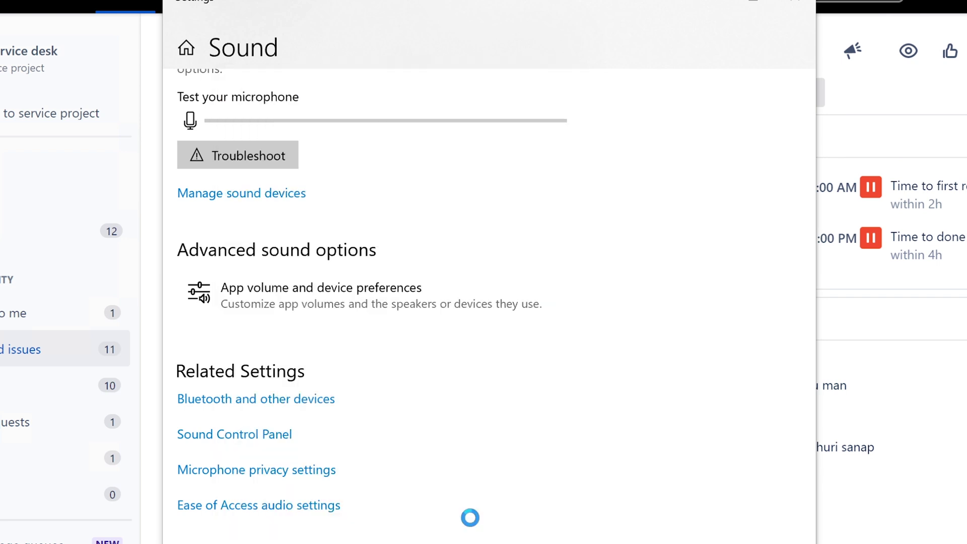
click(802, 3)
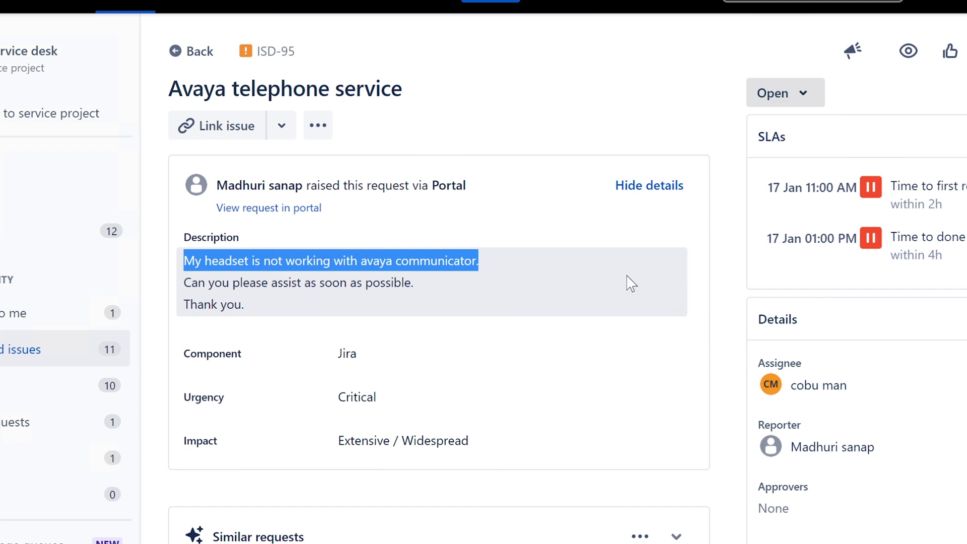
scroll(855, 302, down, 7)
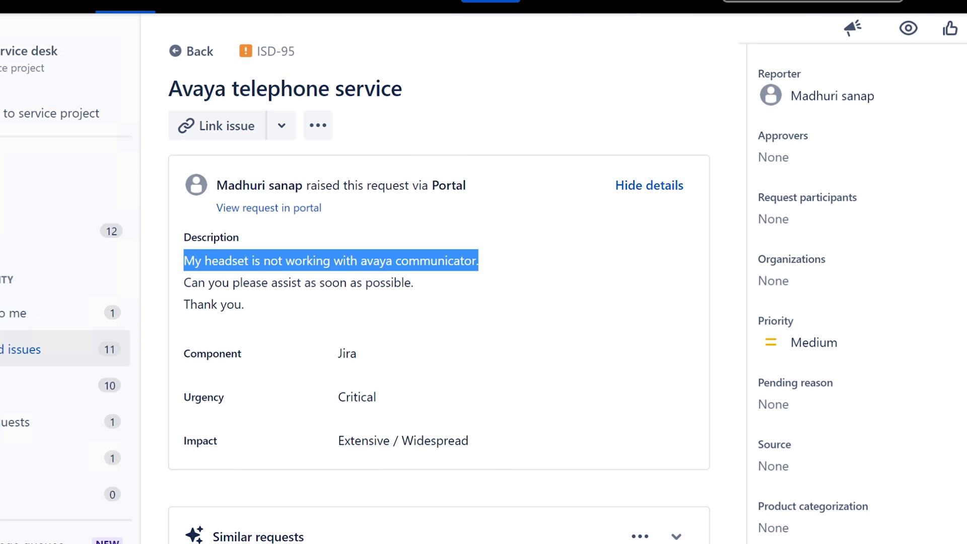
scroll(438, 292, down, 2)
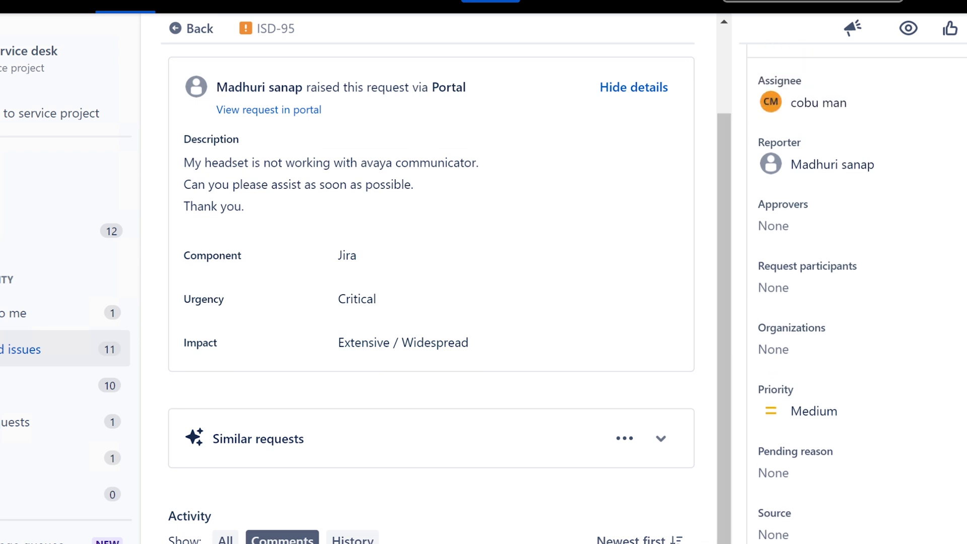
scroll(433, 272, down, 2)
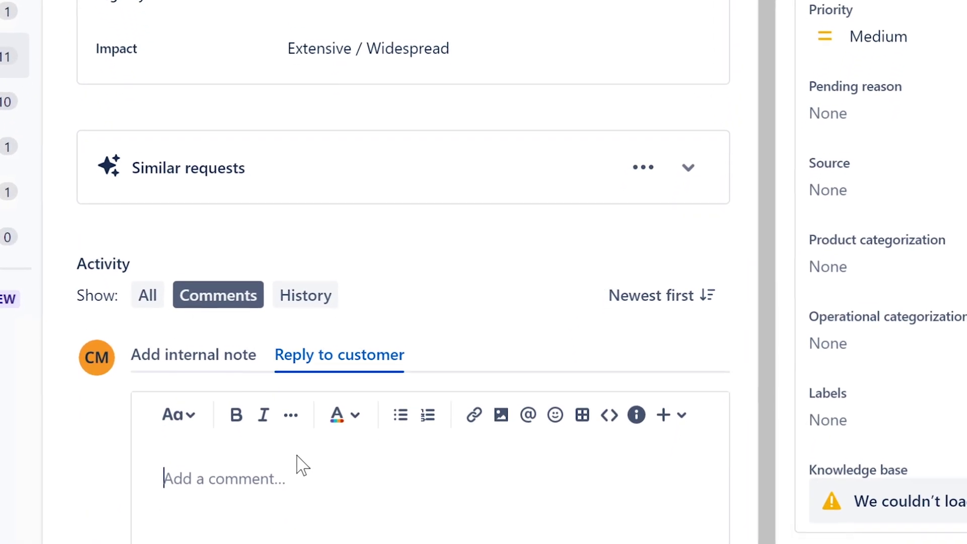
Step: Reply asking the customer to check the headset in computer sound settings and Avaya, and watch the video, signed
click(307, 491)
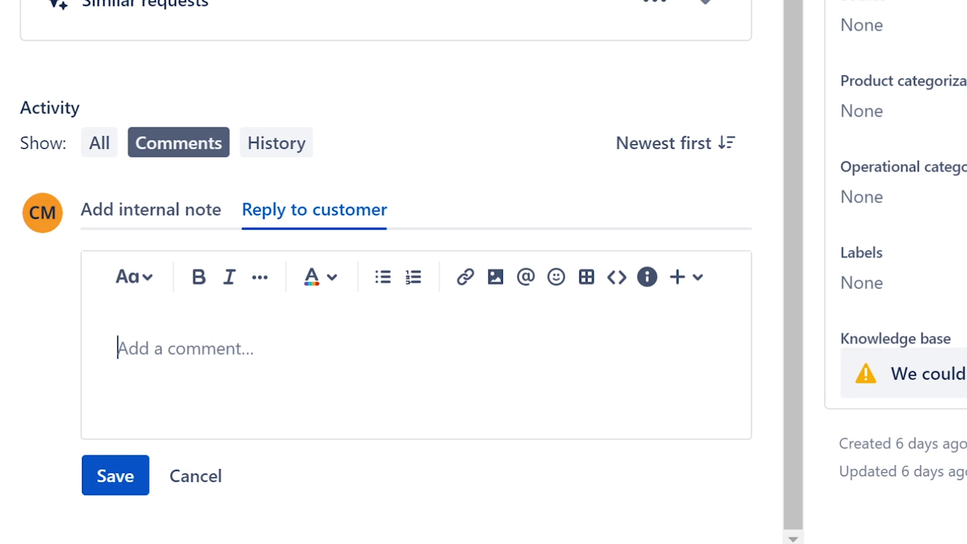
text(Make)
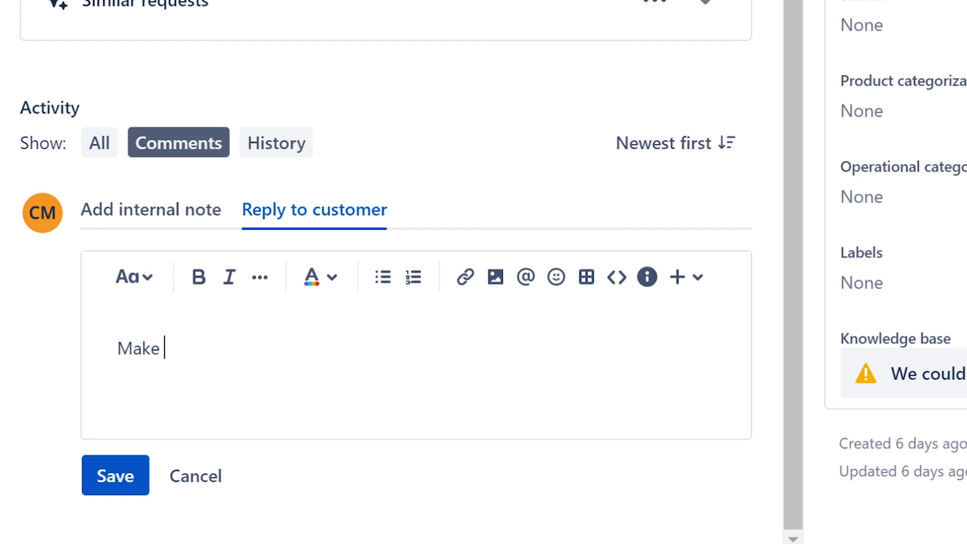
text(sure that)
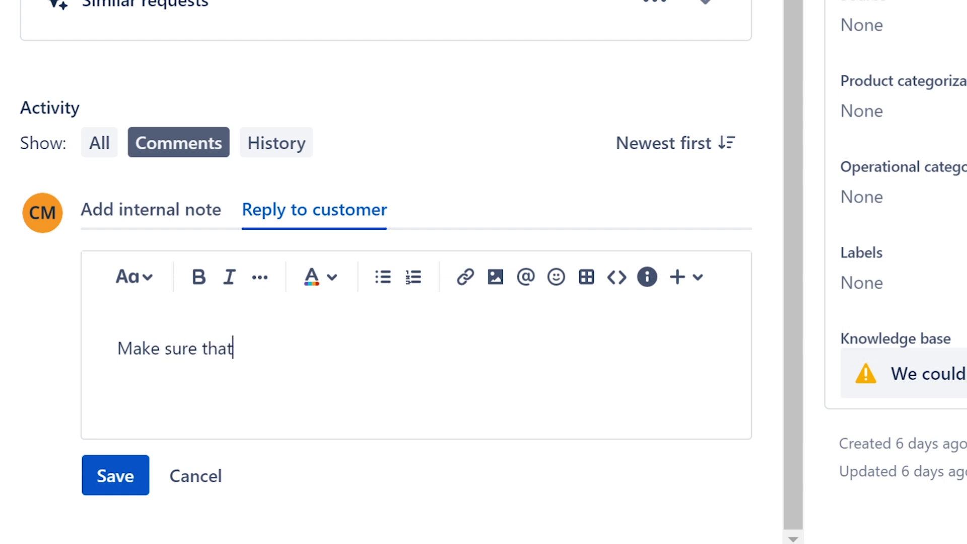
text( headset is)
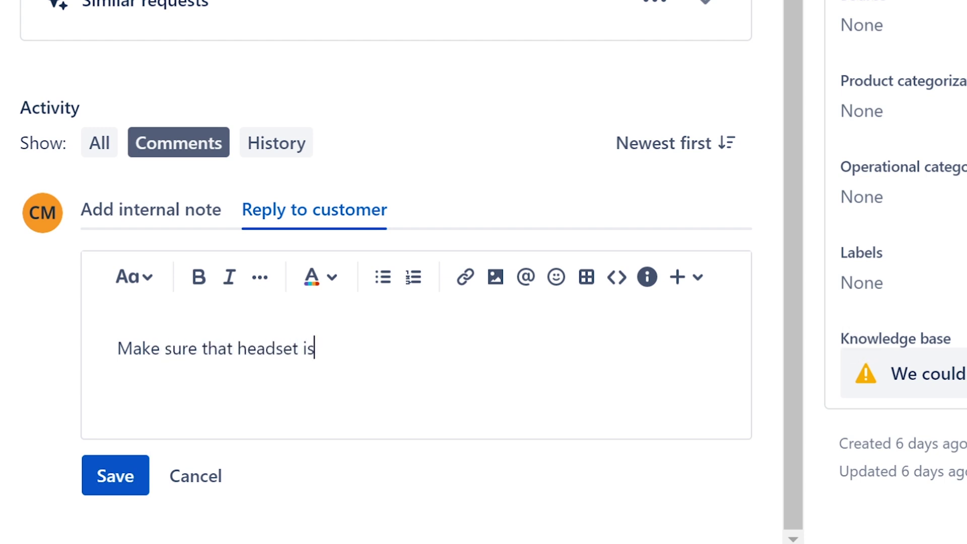
text( connected )
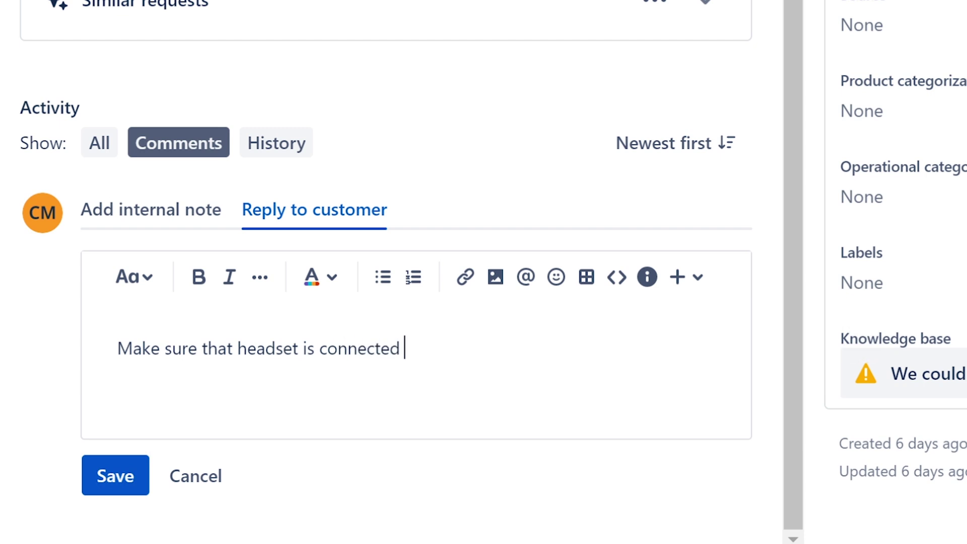
text(correctly )
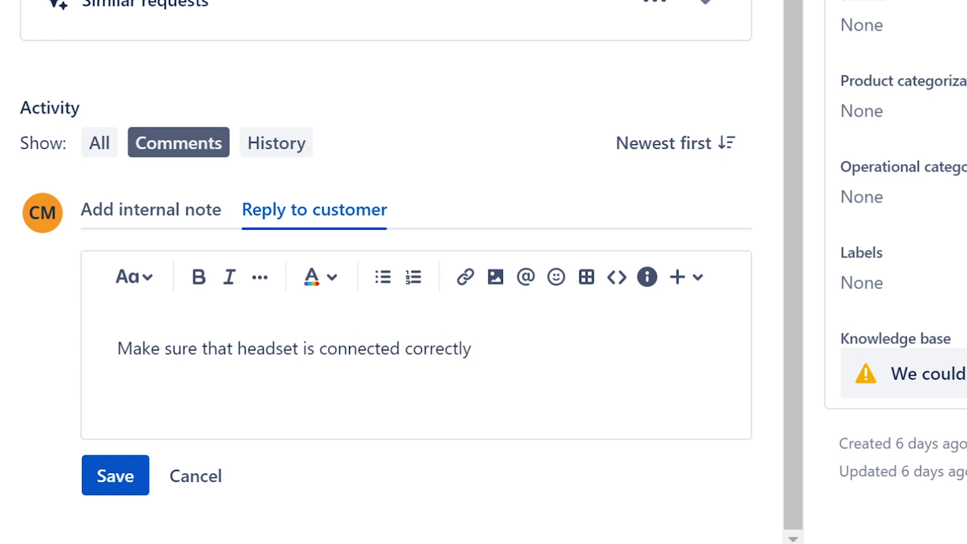
text(by c)
key(BackSpace)
text(goi)
text(ng to sound )
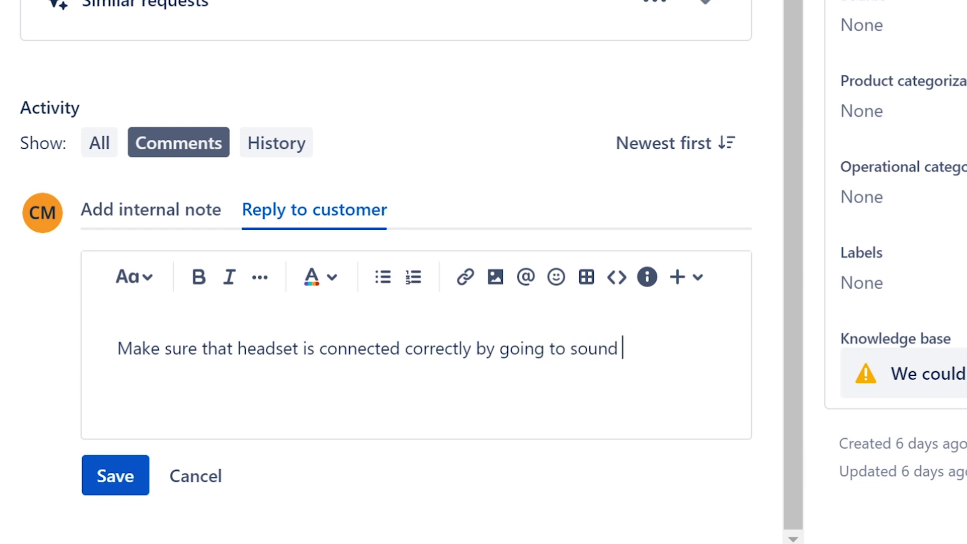
text(settings)
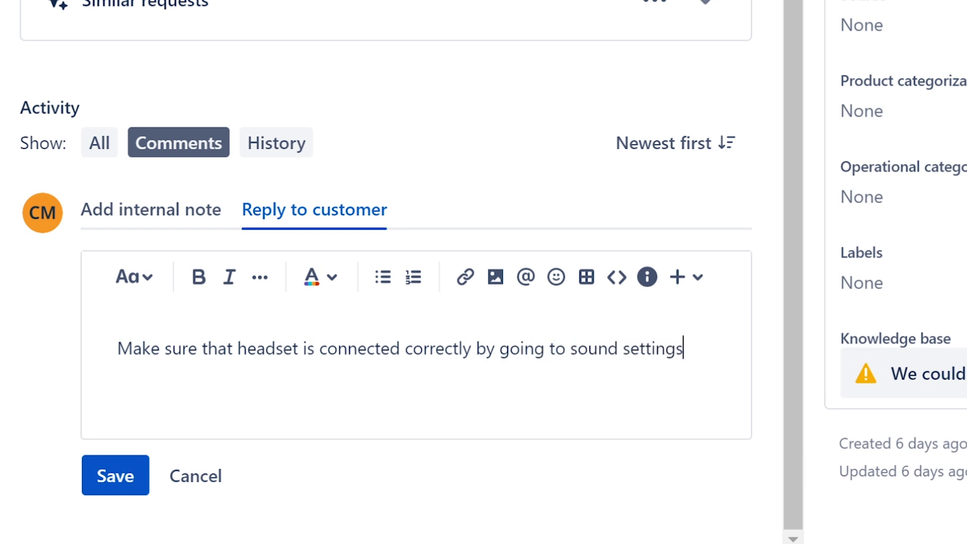
text( on)
key(BackSpace)
key(BackSpace)
key(BackSpace)
text(on your c)
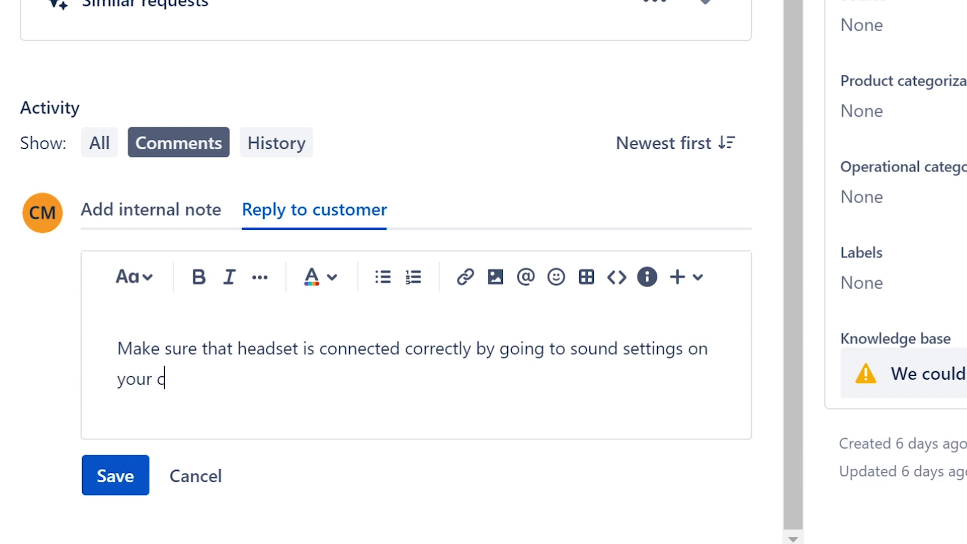
text(omputer and )
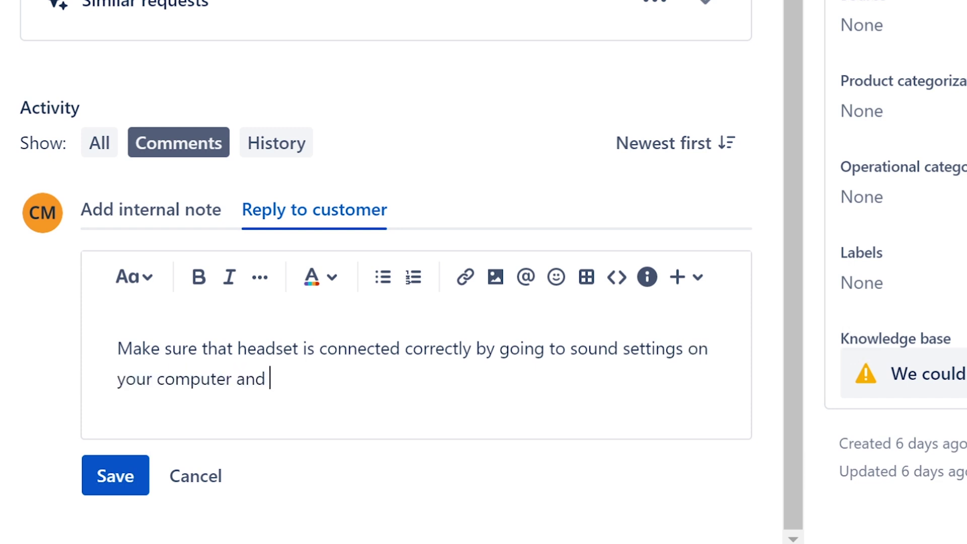
text(insdie)
key(BackSpace)
key(BackSpace)
key(BackSpace)
text(ide V)
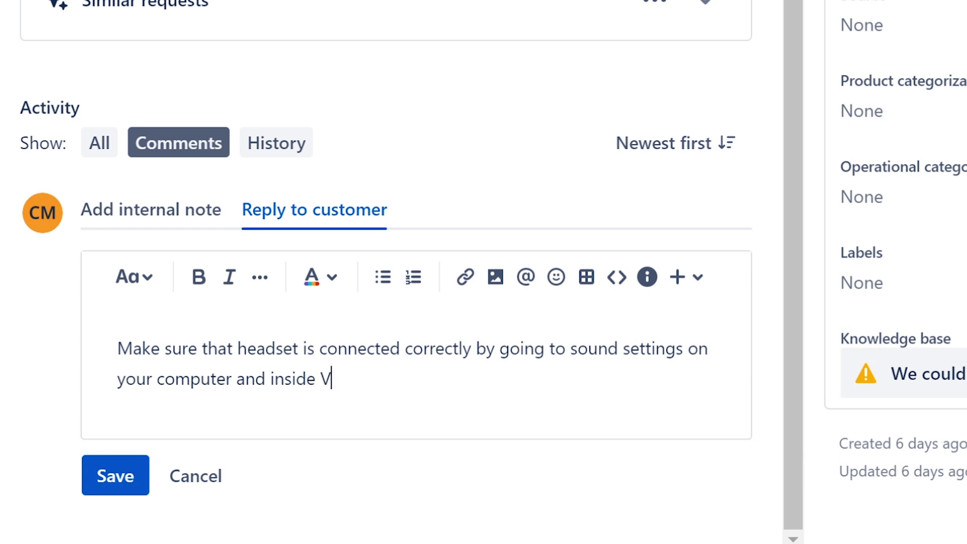
key(BackSpace)
text(Avaya )
text(syst)
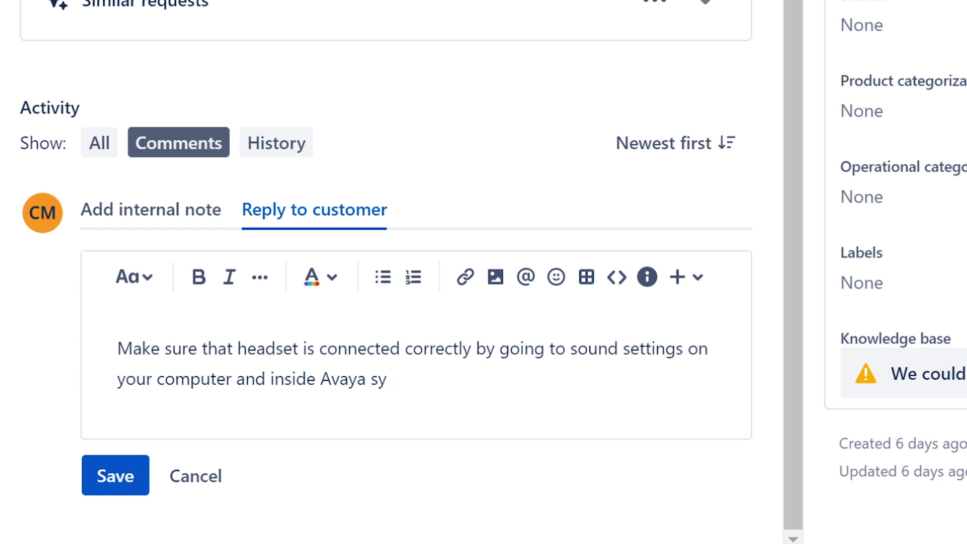
key(BackSpace)
key(BackSpace)
text(program)
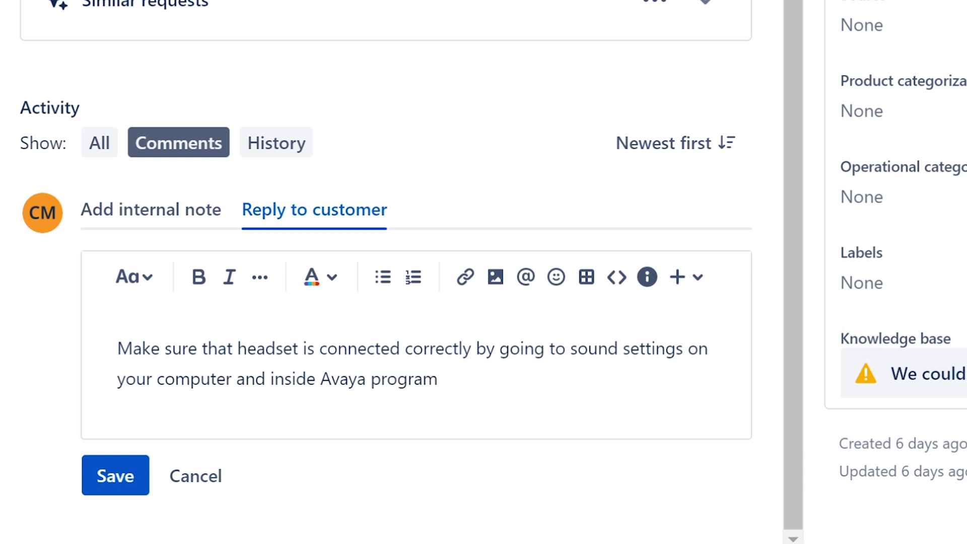
text(... )
text(Please watch )
text(my video )
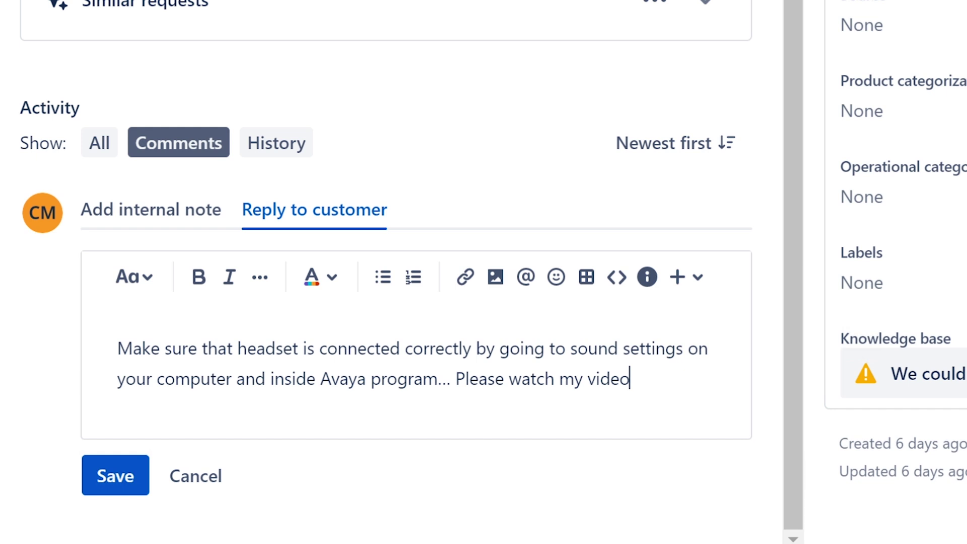
text(to try all t)
text(he s)
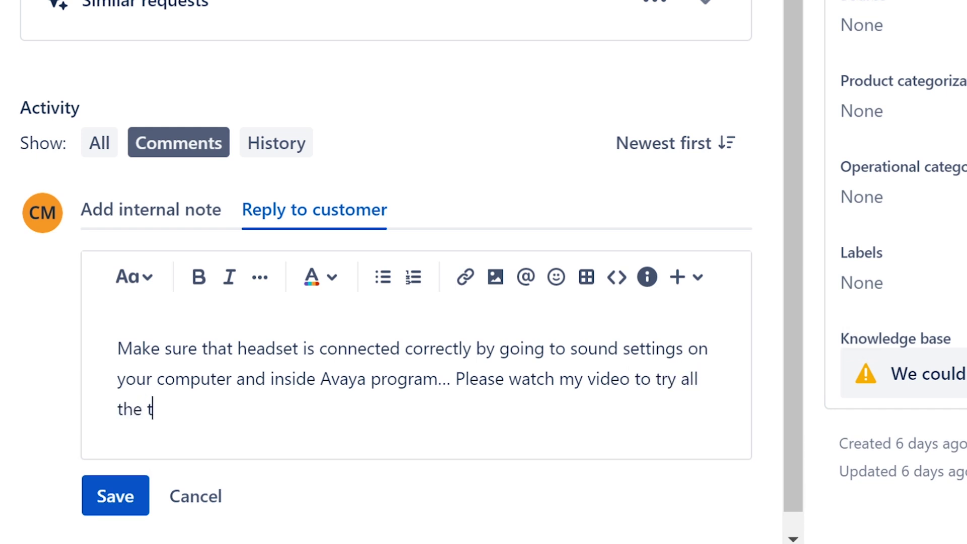
text(teps)
text(... Ervin)
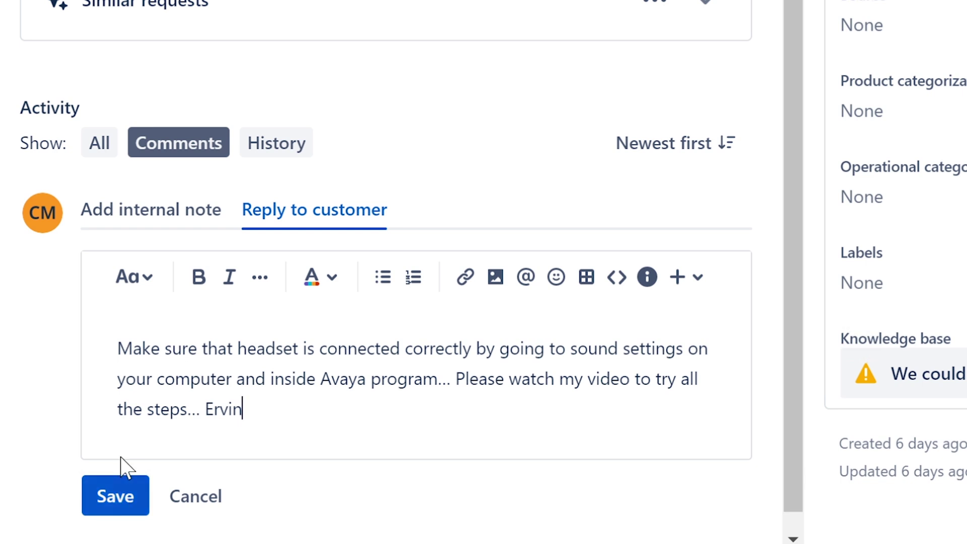
Step: Save the customer reply on ISD-95 and return to the Activity section
click(111, 500)
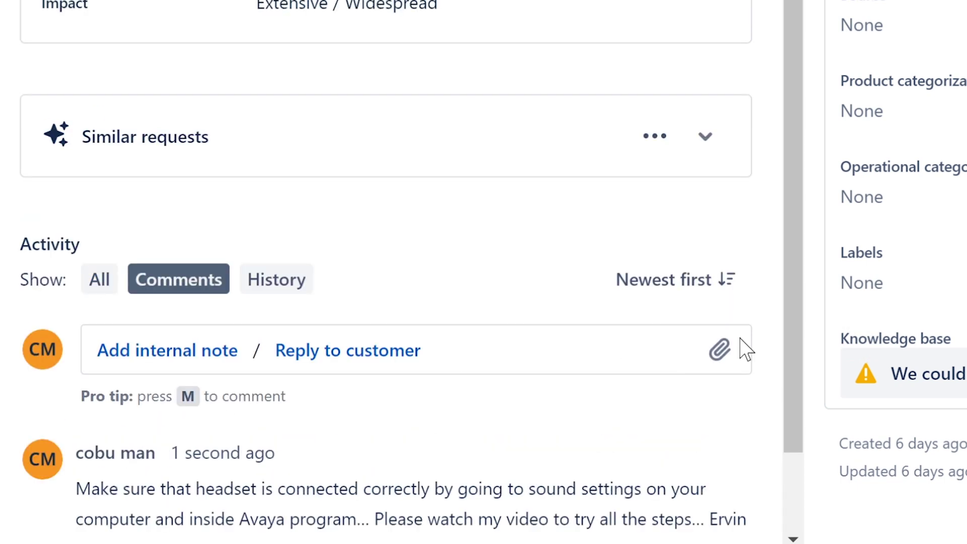
drag(796, 278, 787, 390)
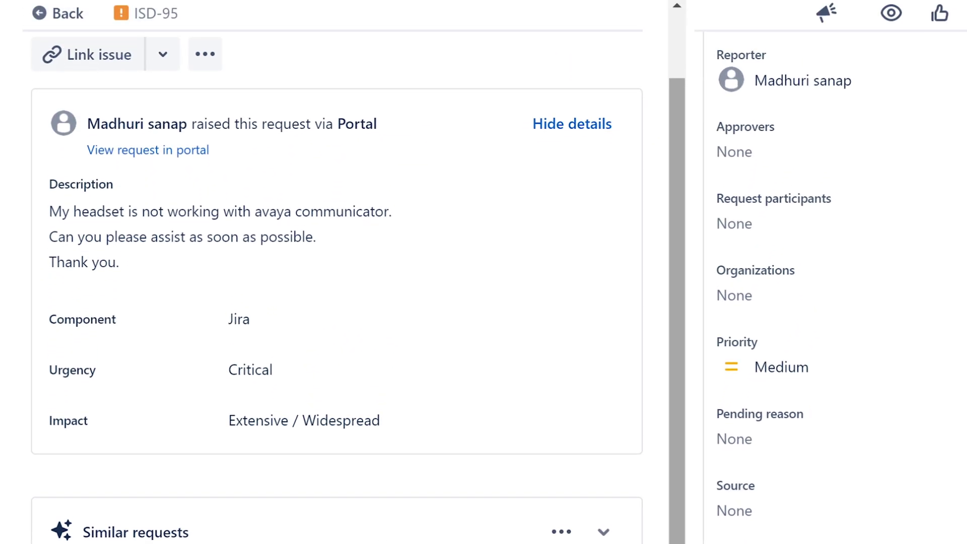
scroll(336, 272, up, 2)
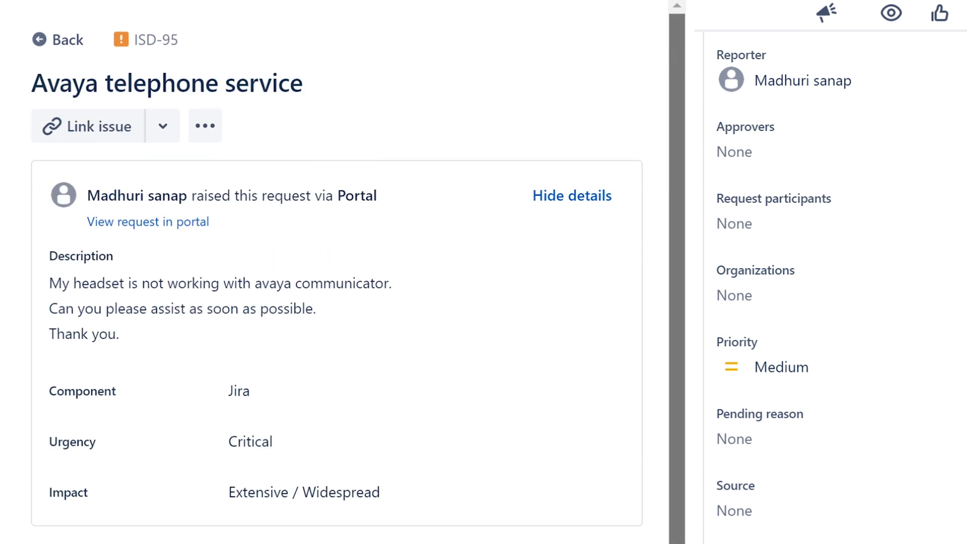
scroll(336, 302, down, 4)
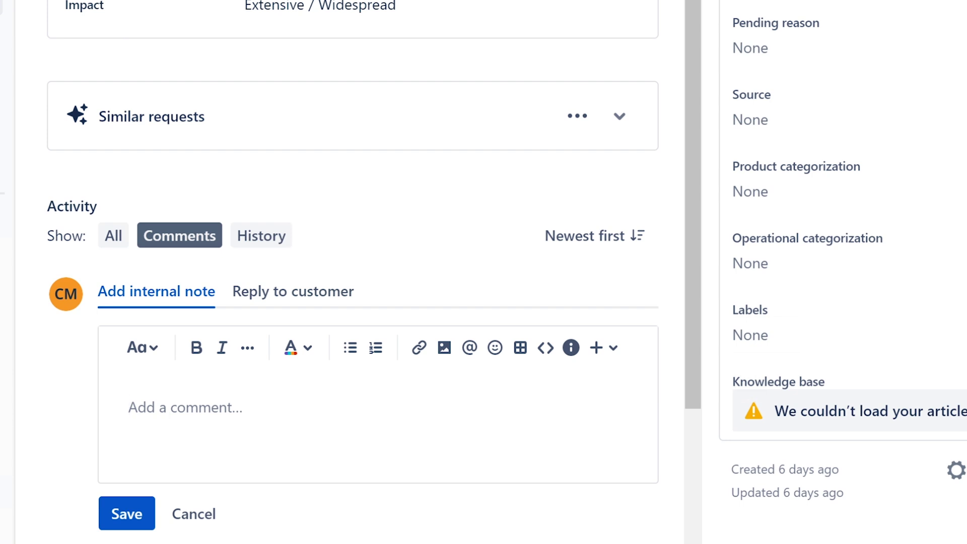
Step: Type the internal note 'Resolved by audio configuration.' followed by your signature
text(Reso)
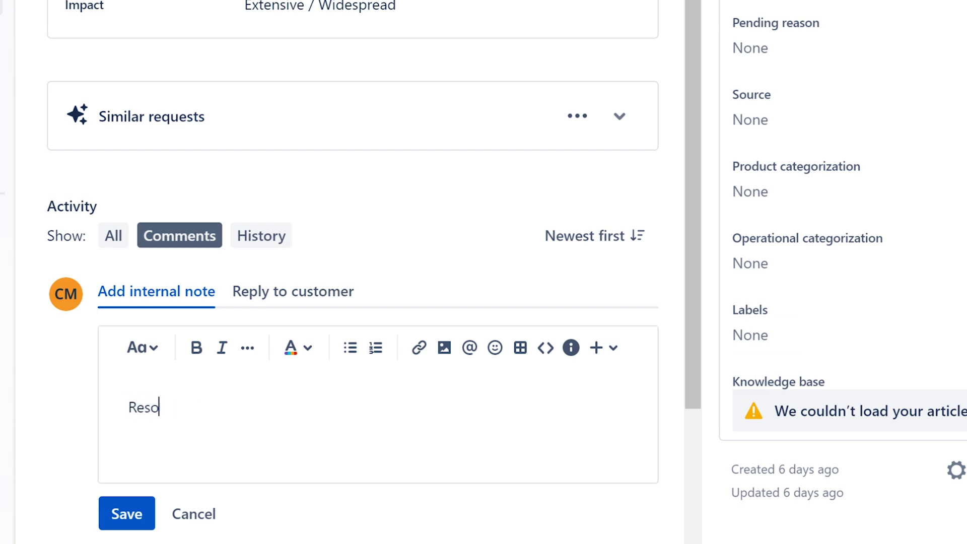
text(lved by )
text(audio )
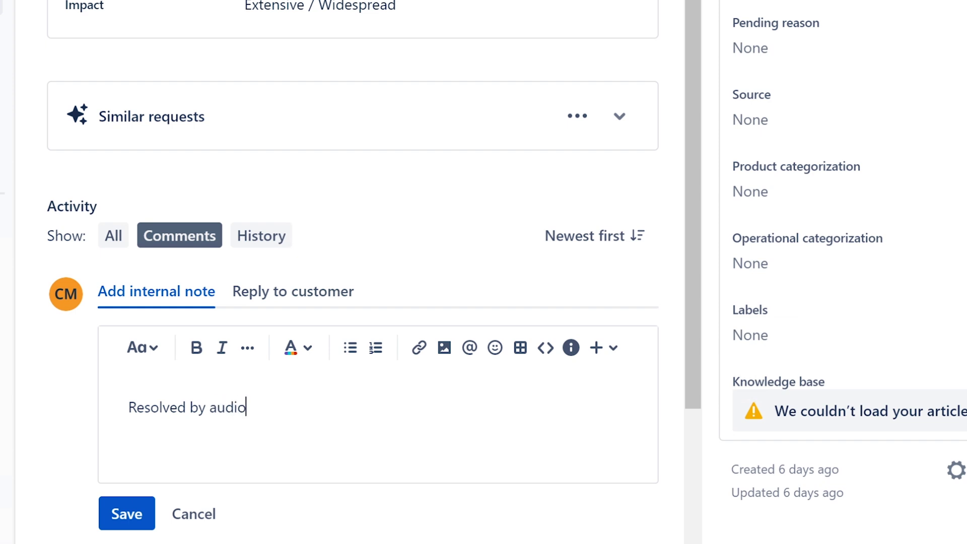
text(configurat)
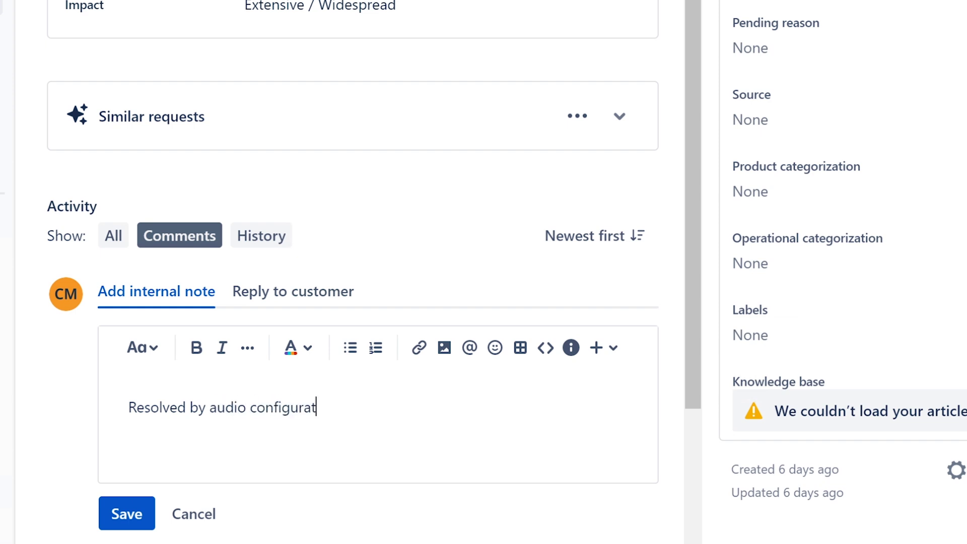
text(ion. Ervin)
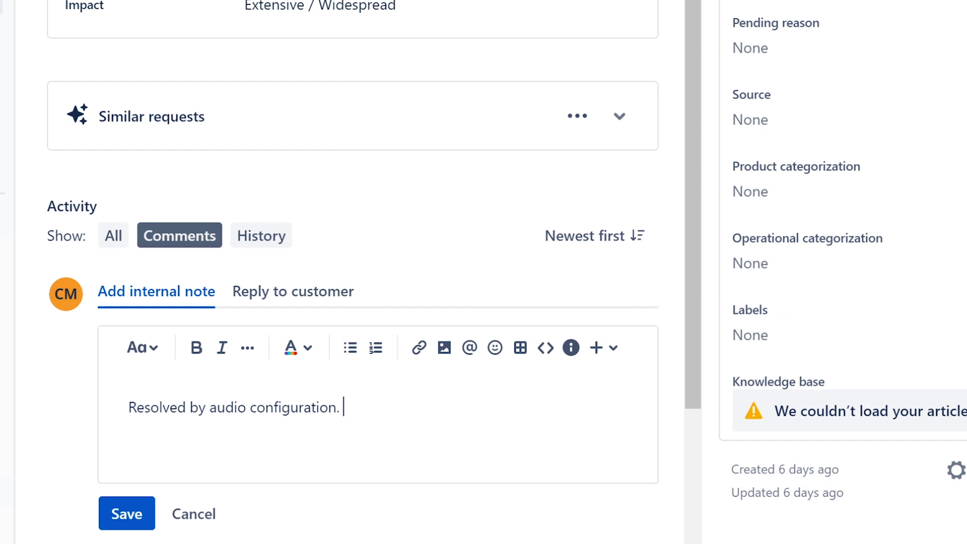